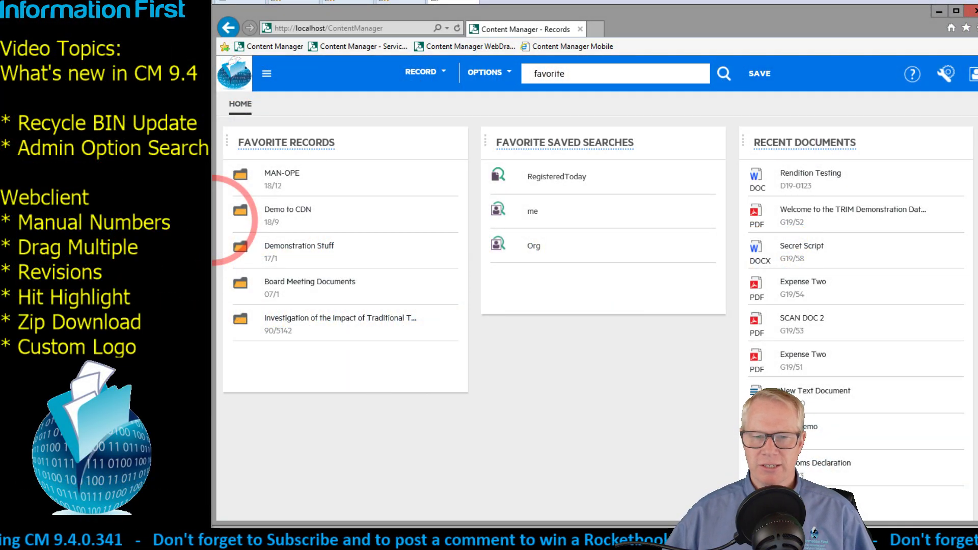
Step: Switch to the Content Manager help window and read the Recycle Bin note about users without the Records Administration permission
{"action": "mouse_move", "coordinate": [637, 541]}
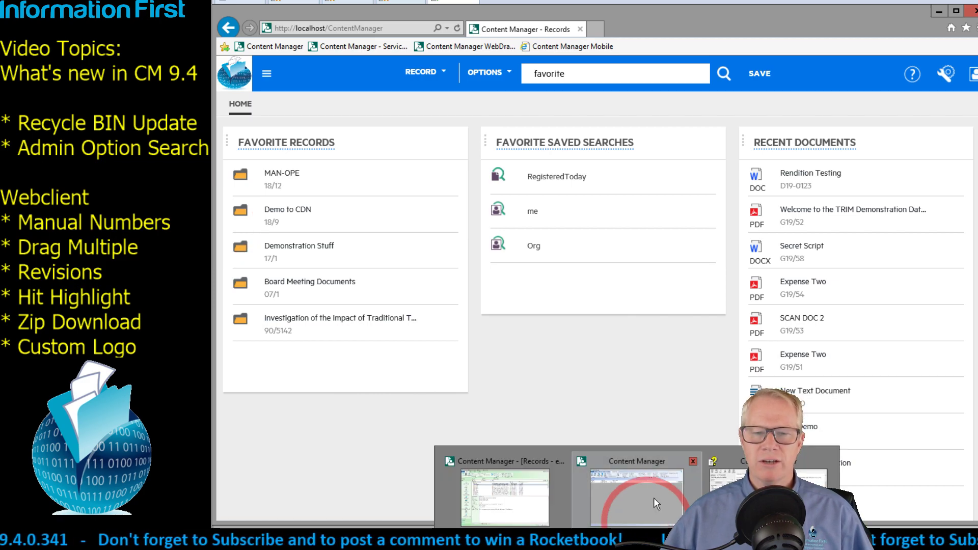
{"action": "left_click", "coordinate": [767, 486]}
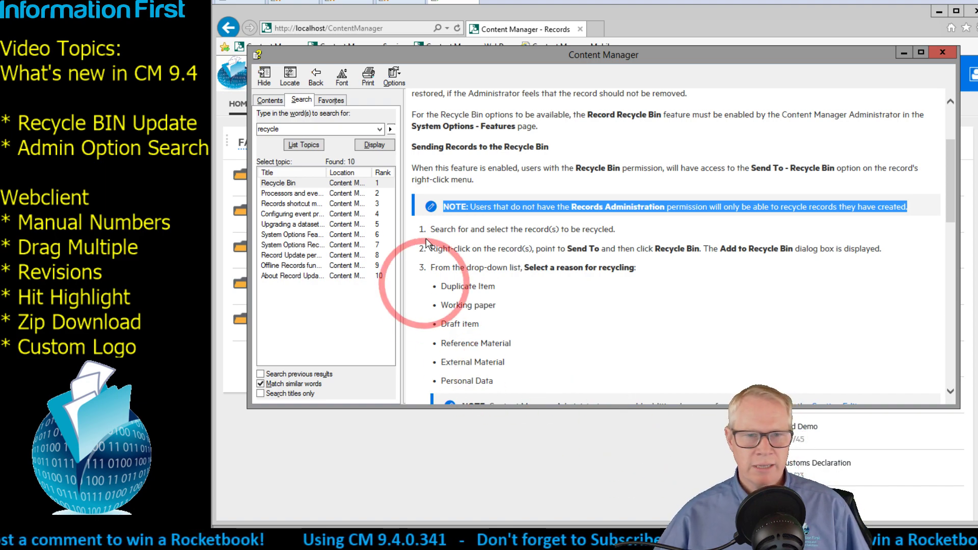
{"action": "left_click", "coordinate": [447, 211]}
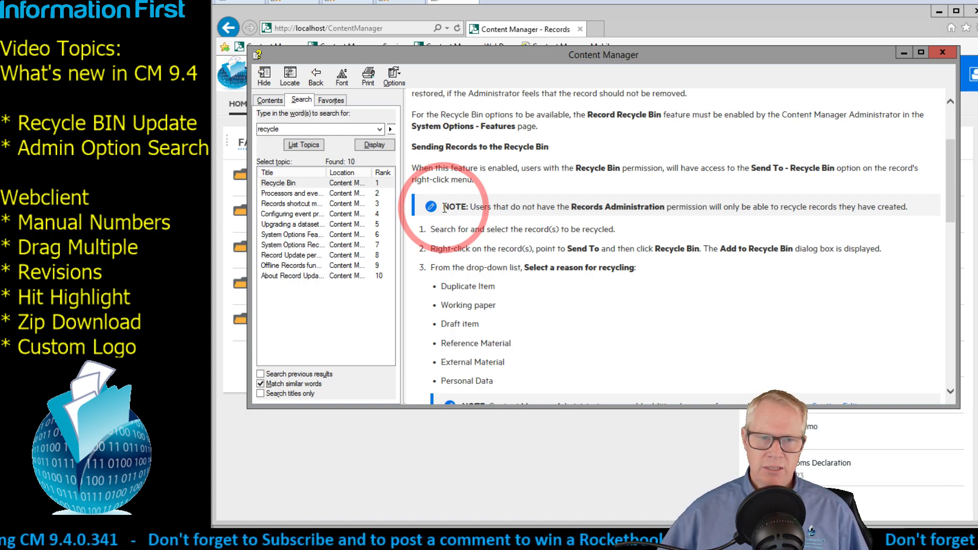
{"action": "left_click_drag", "start_coordinate": [445, 209], "coordinate": [605, 240]}
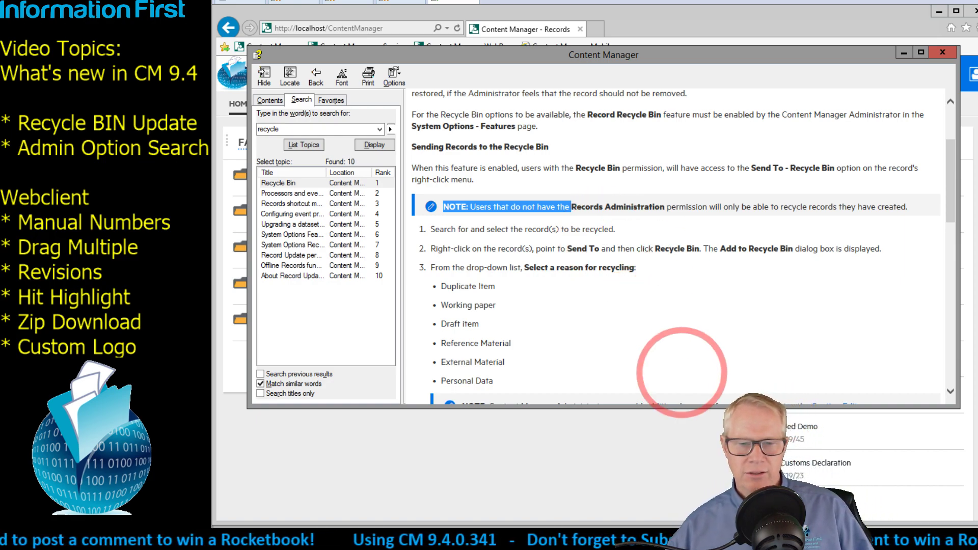
Step: Switch to the Content Manager desktop client and search the System Options for "hash" instead of "recycle"
{"action": "left_click", "coordinate": [637, 541]}
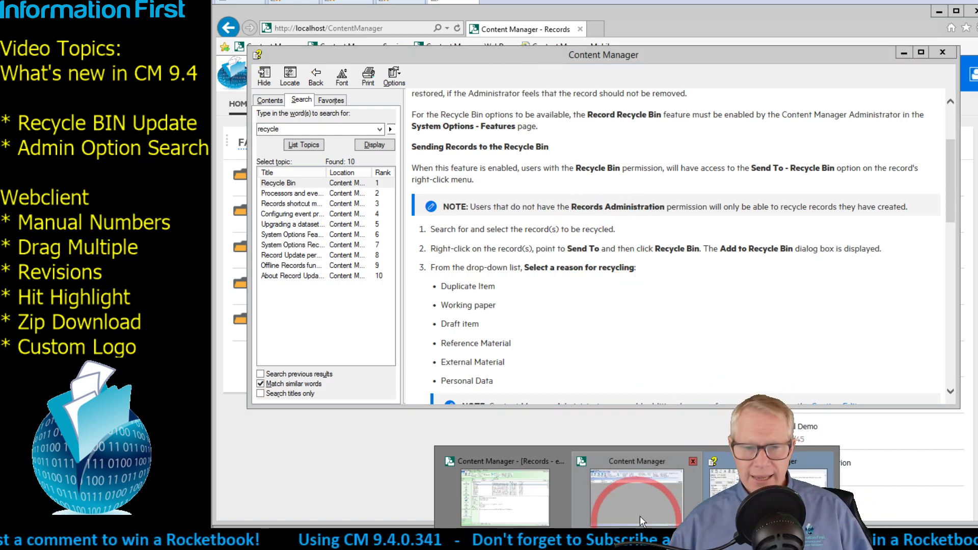
{"action": "left_click", "coordinate": [637, 500]}
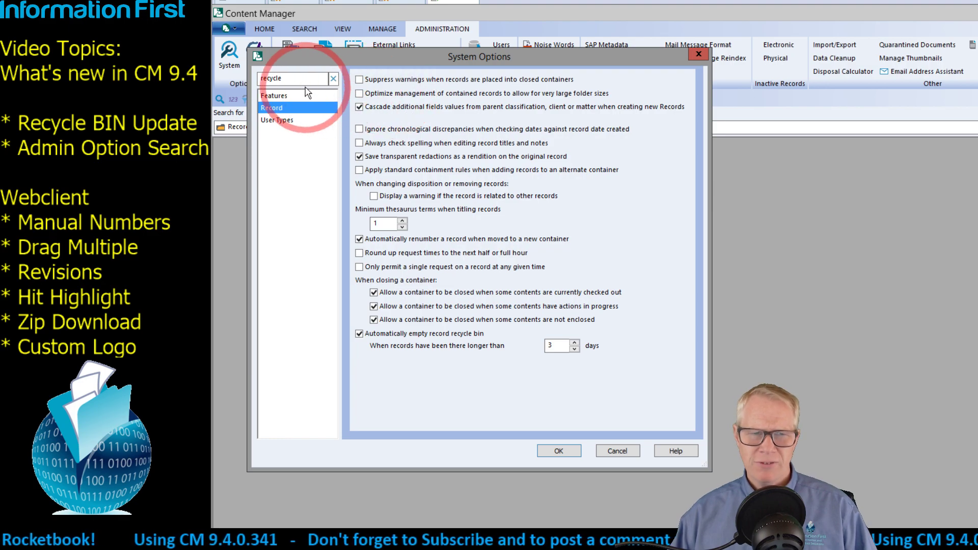
{"action": "key", "text": "BackSpace"}
{"action": "key", "text": "BackSpace"}
{"action": "key", "text": "BackSpace"}
{"action": "key", "text": "BackSpace"}
{"action": "key", "text": "BackSpace"}
{"action": "key", "text": "BackSpace"}
{"action": "key", "text": "BackSpace"}
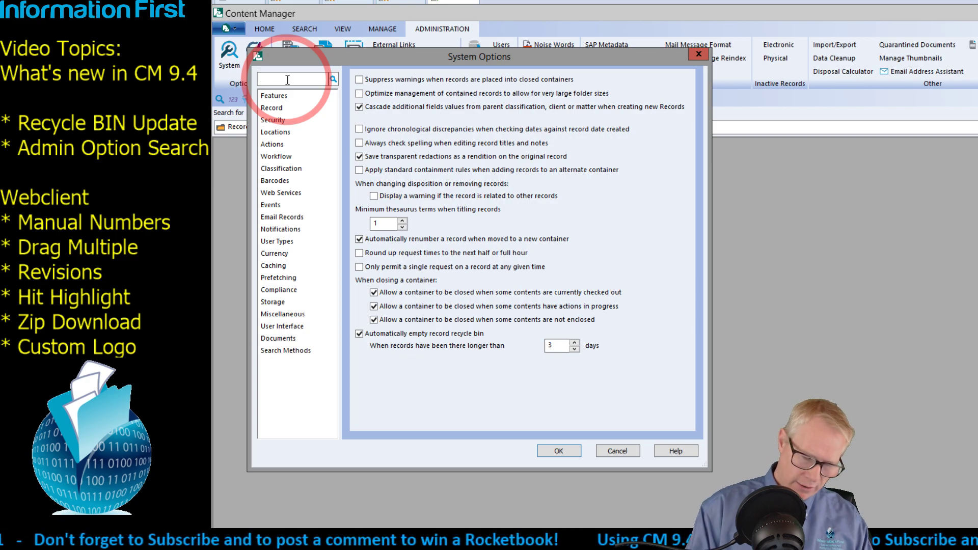
{"action": "type", "text": "hash"}
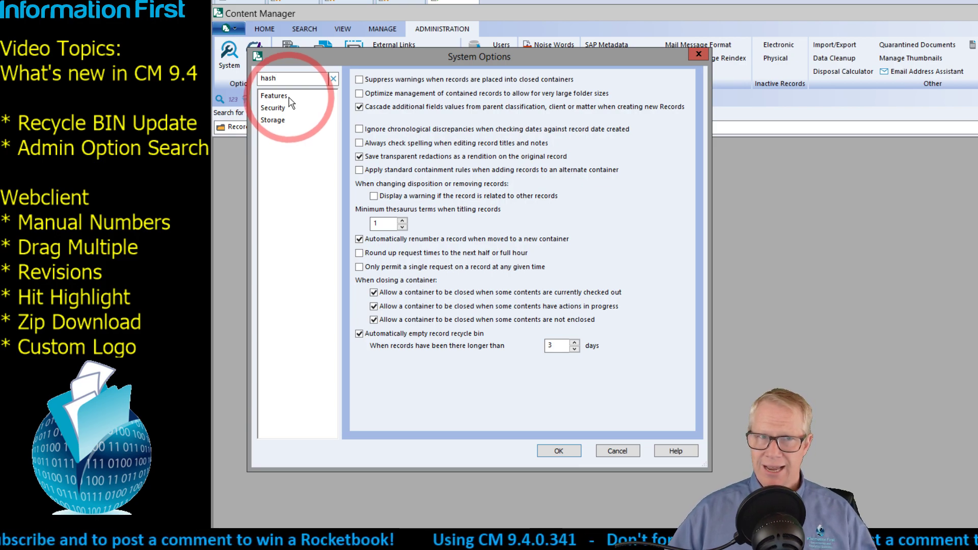
Step: Examine the matching Features, Security and Storage option pages, including the Document Hashing feature, and close System Options
{"action": "left_click", "coordinate": [288, 97]}
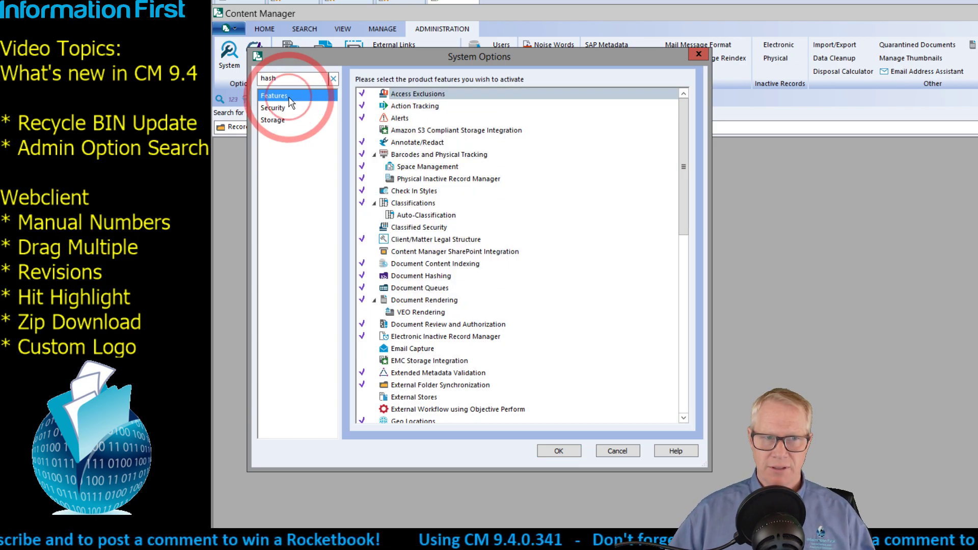
{"action": "left_click", "coordinate": [420, 278]}
{"action": "left_click", "coordinate": [273, 108]}
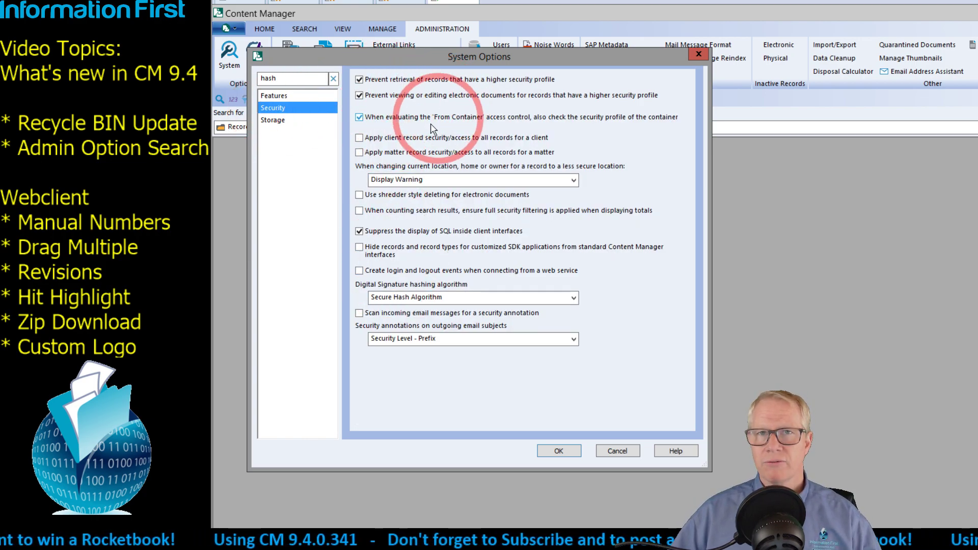
{"action": "left_click", "coordinate": [286, 122]}
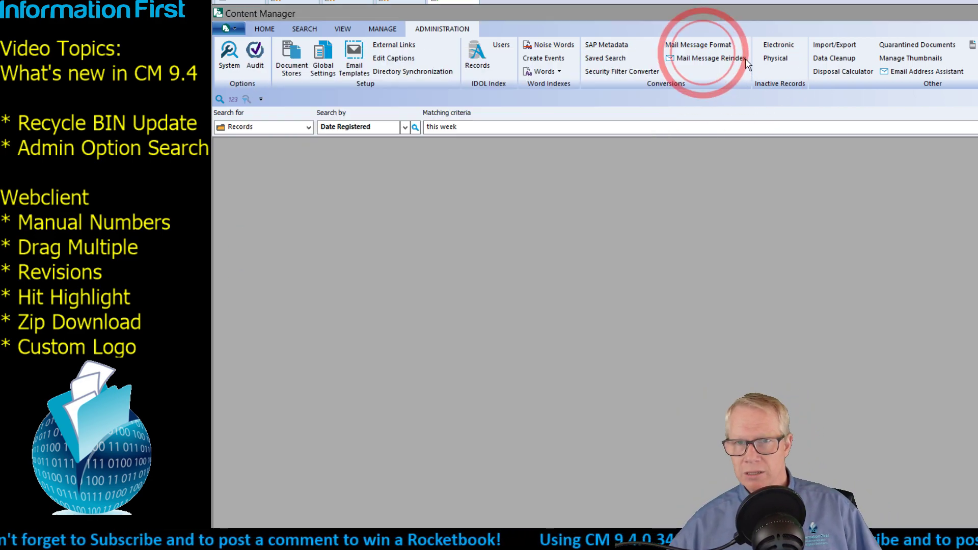
{"action": "left_click", "coordinate": [699, 54]}
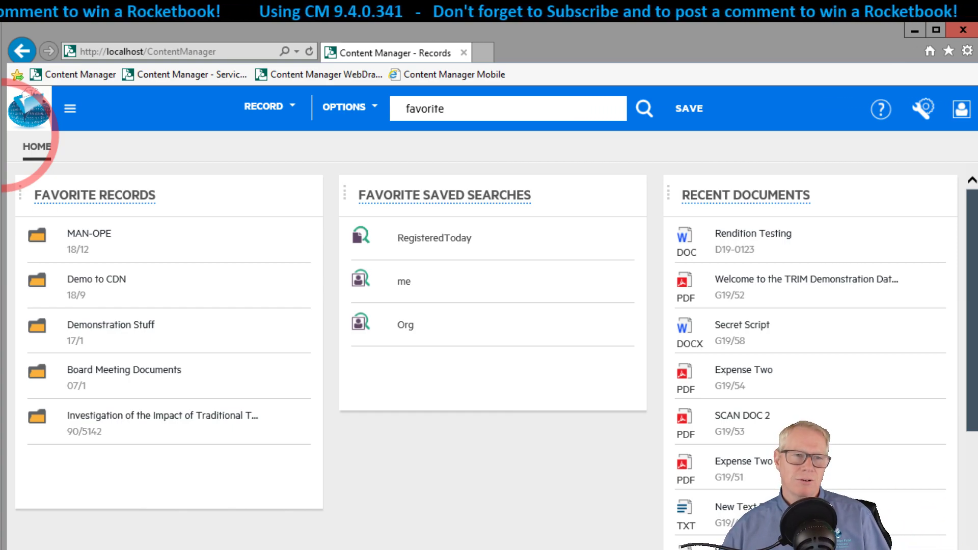
Step: Start a new record in the web client and choose Set Number as its record type
{"action": "left_click", "coordinate": [69, 113]}
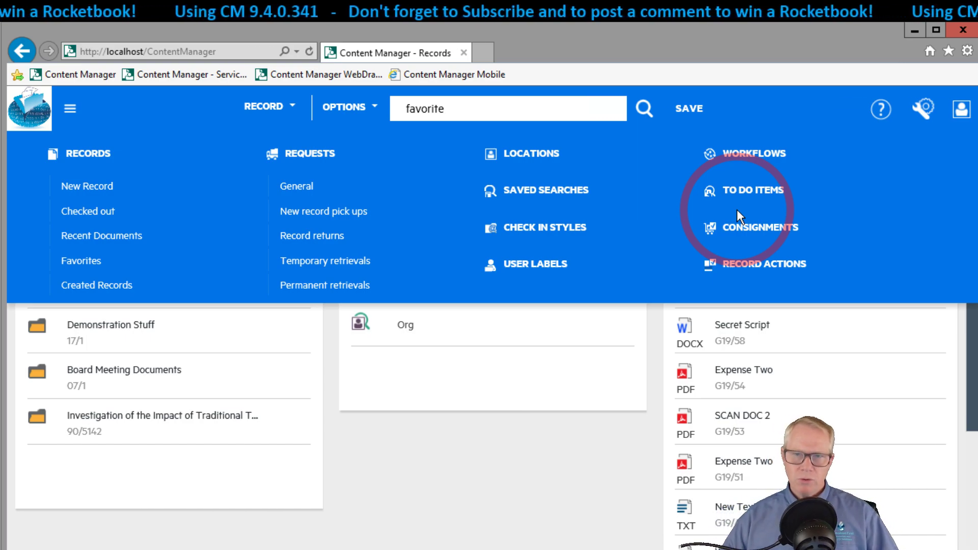
{"action": "left_click", "coordinate": [70, 108]}
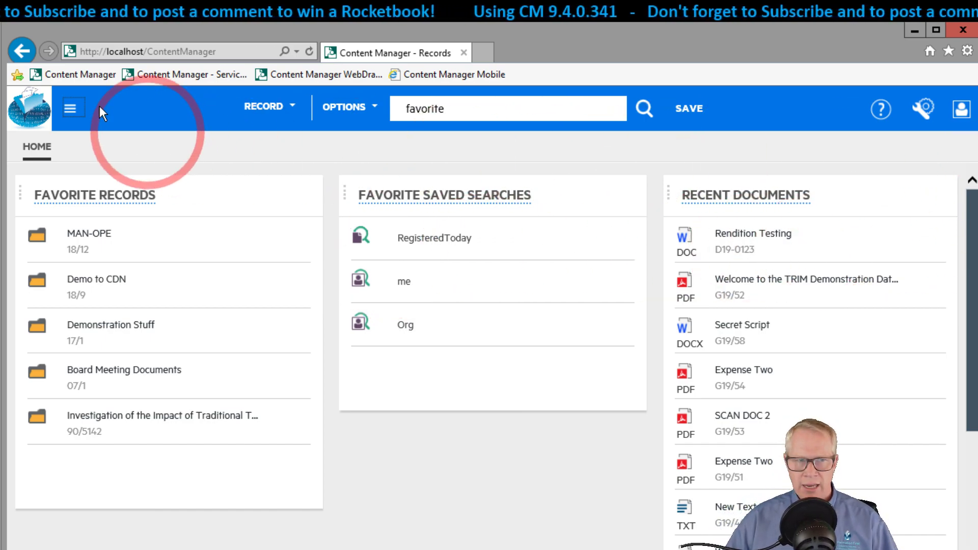
{"action": "left_click", "coordinate": [76, 109]}
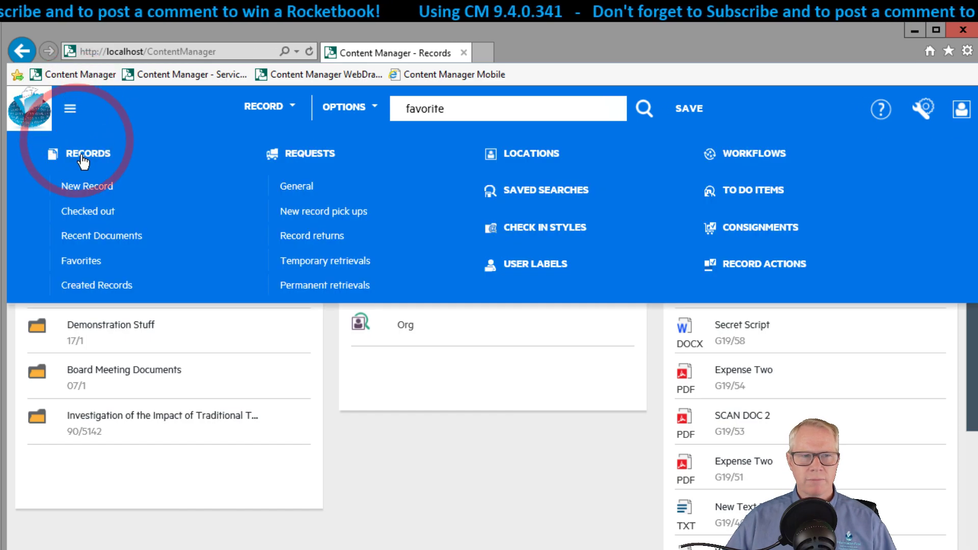
{"action": "left_click", "coordinate": [102, 189]}
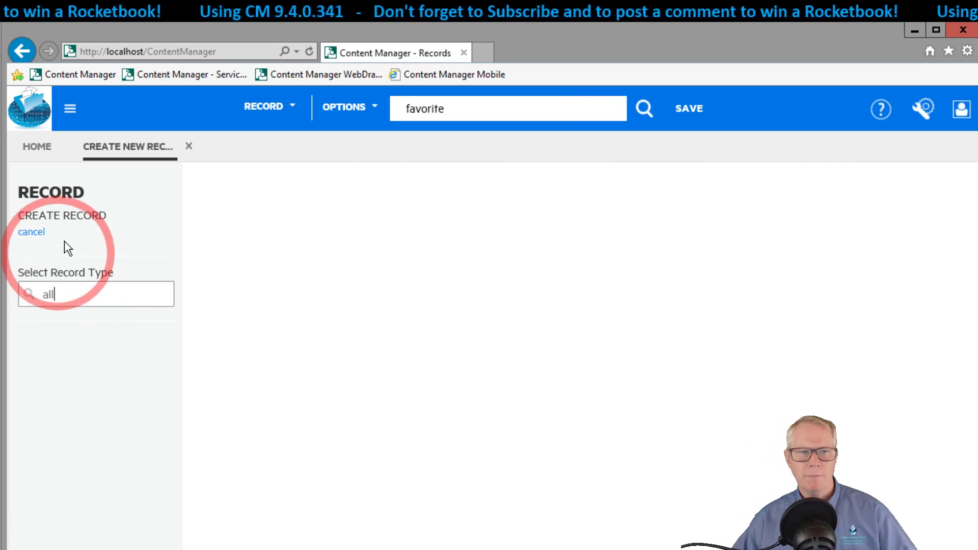
{"action": "left_click", "coordinate": [126, 151]}
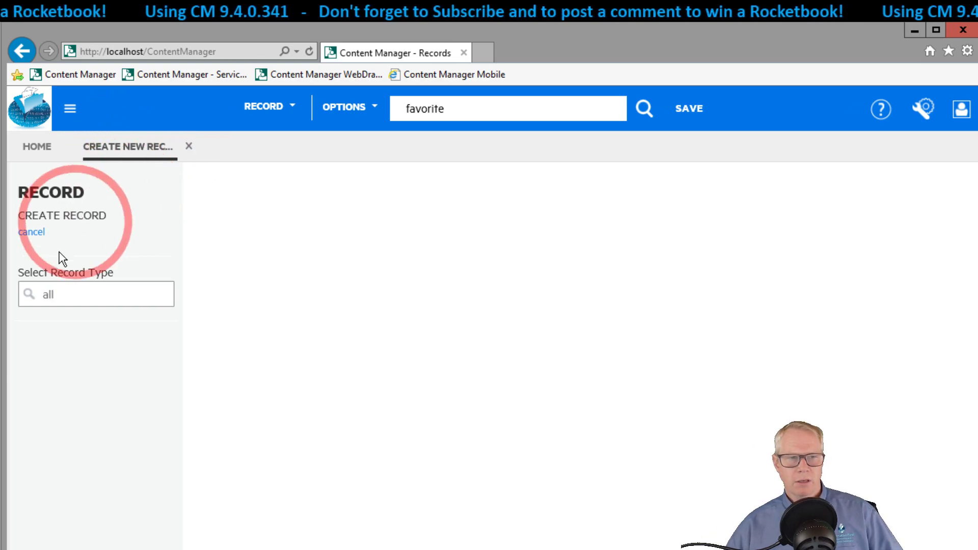
{"action": "left_click", "coordinate": [46, 295]}
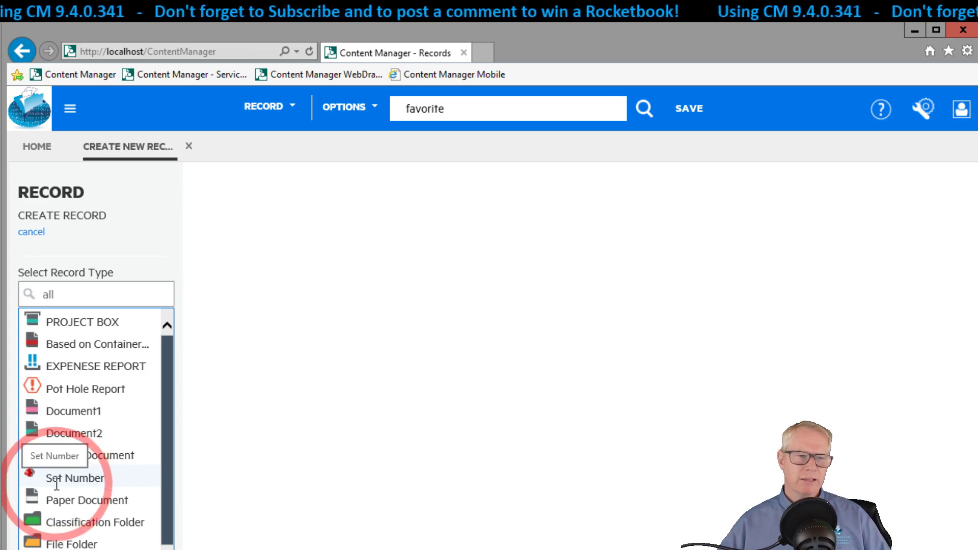
{"action": "left_click", "coordinate": [87, 479]}
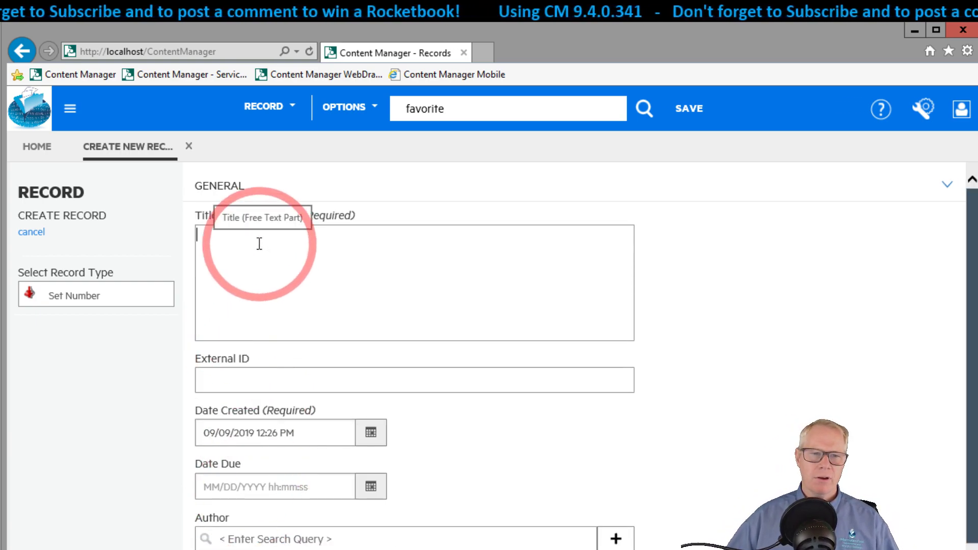
Step: Enter "User Numbering" as the new record's title
{"action": "type", "text": "C"}
{"action": "key", "text": "BackSpace"}
{"action": "type", "text": "USe"}
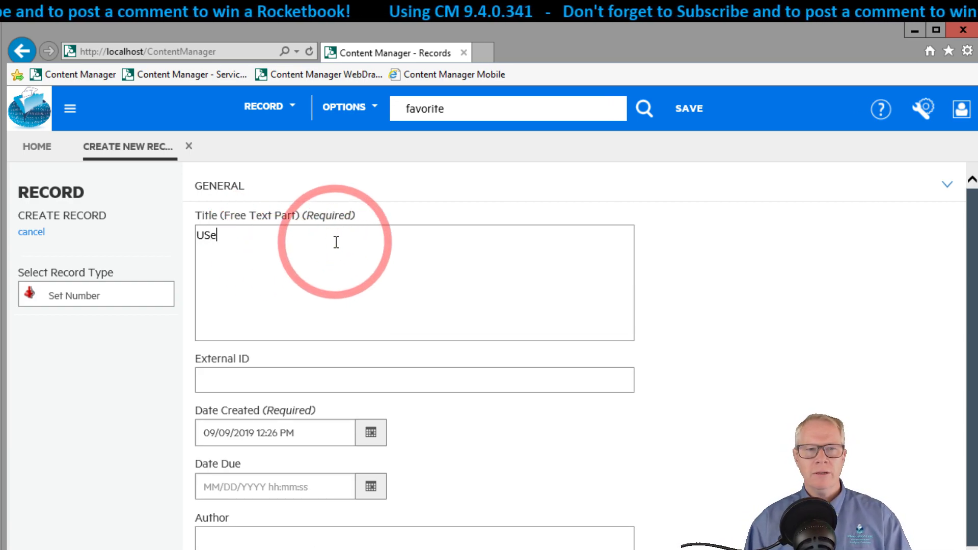
{"action": "key", "text": "BackSpace"}
{"action": "key", "text": "BackSpace"}
{"action": "type", "text": "ser Nu"}
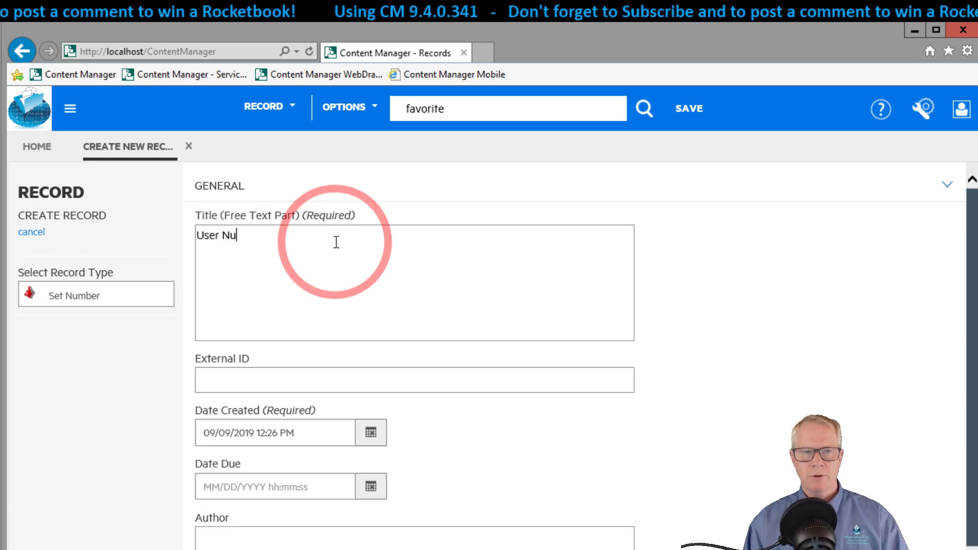
{"action": "type", "text": "mbering"}
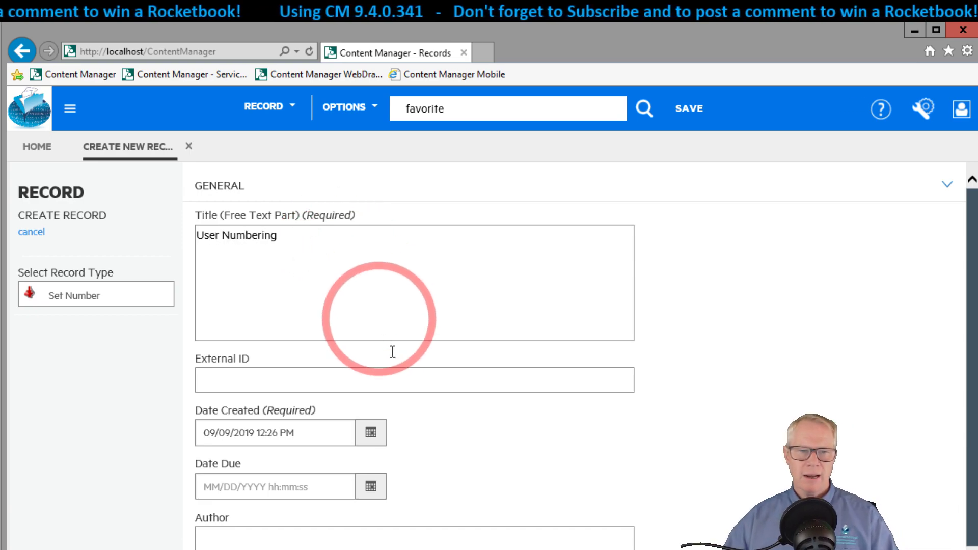
Step: Set the new record's External ID to B16-66
{"action": "left_click", "coordinate": [373, 380]}
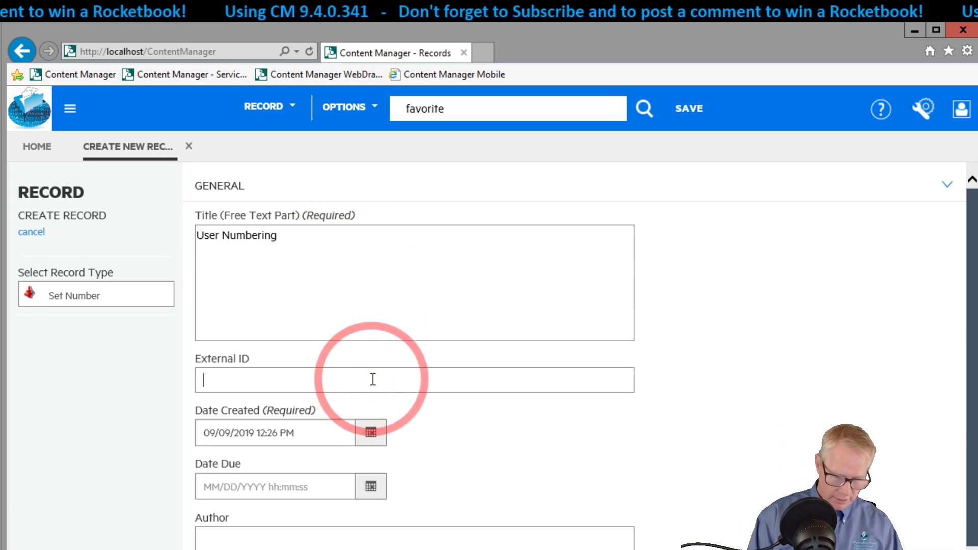
{"action": "type", "text": "B"}
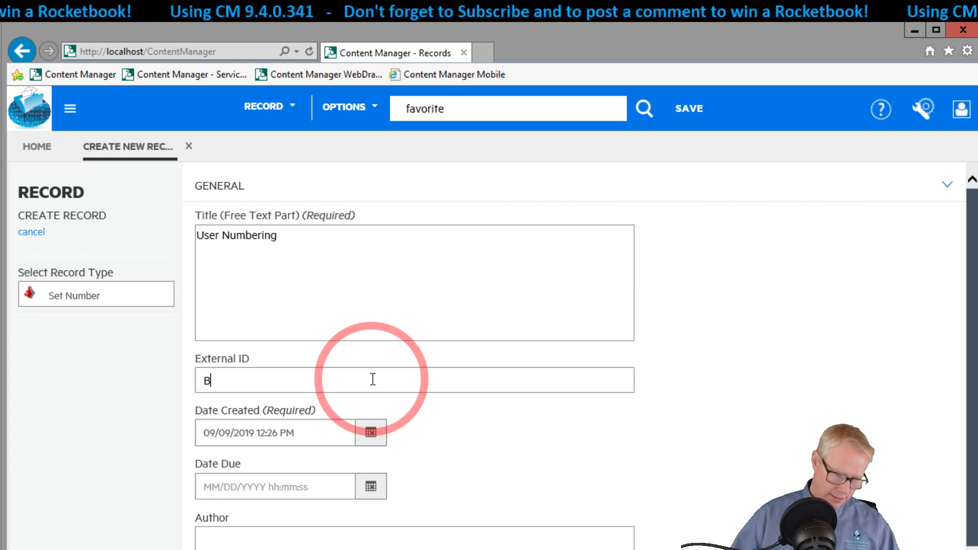
{"action": "type", "text": "16-"}
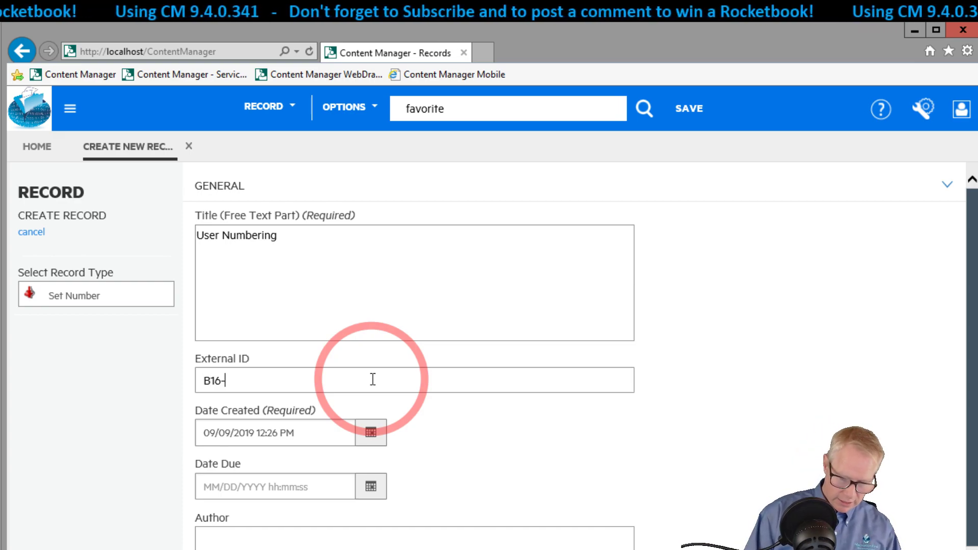
{"action": "type", "text": "66"}
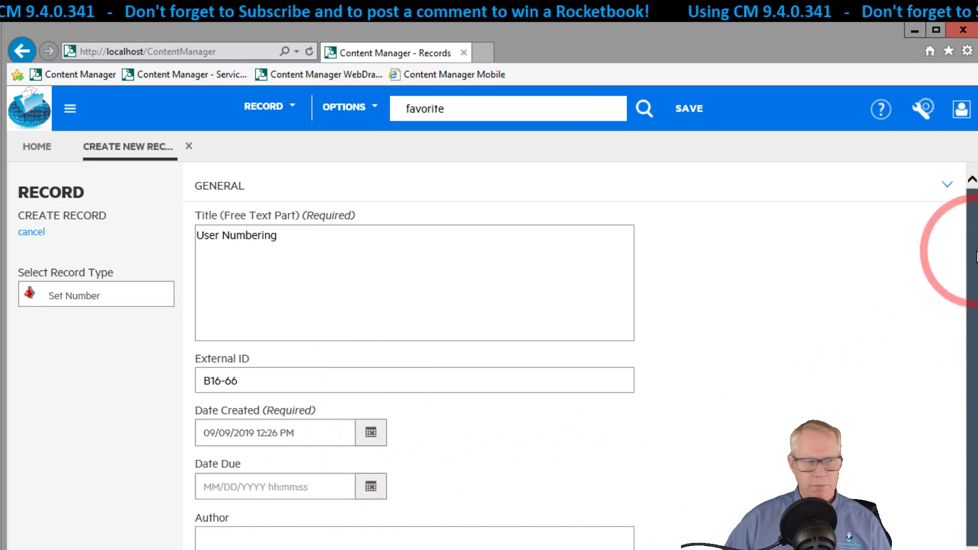
Step: Save the new record with the manually entered formatted number D19-1234
{"action": "left_click_drag", "start_coordinate": [975, 251], "coordinate": [971, 546]}
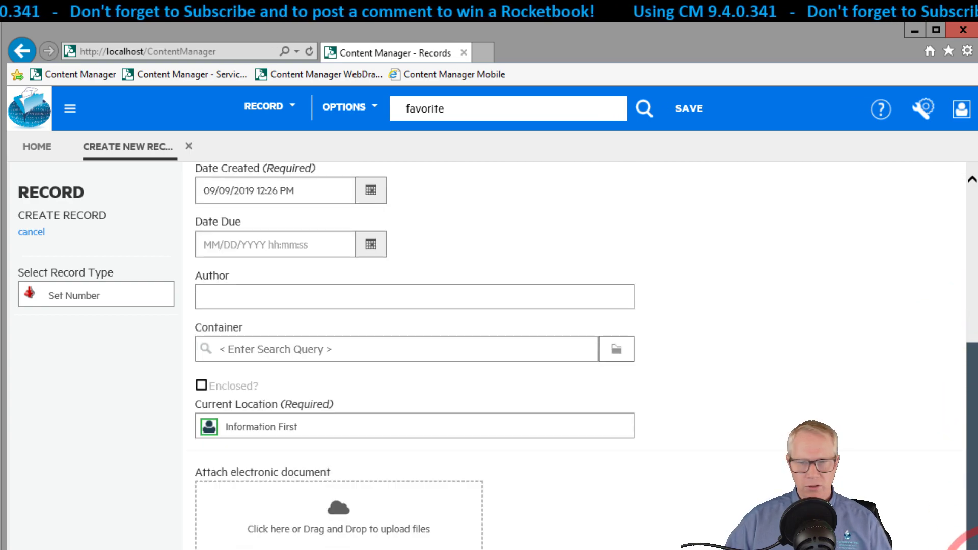
{"action": "left_click", "coordinate": [567, 479]}
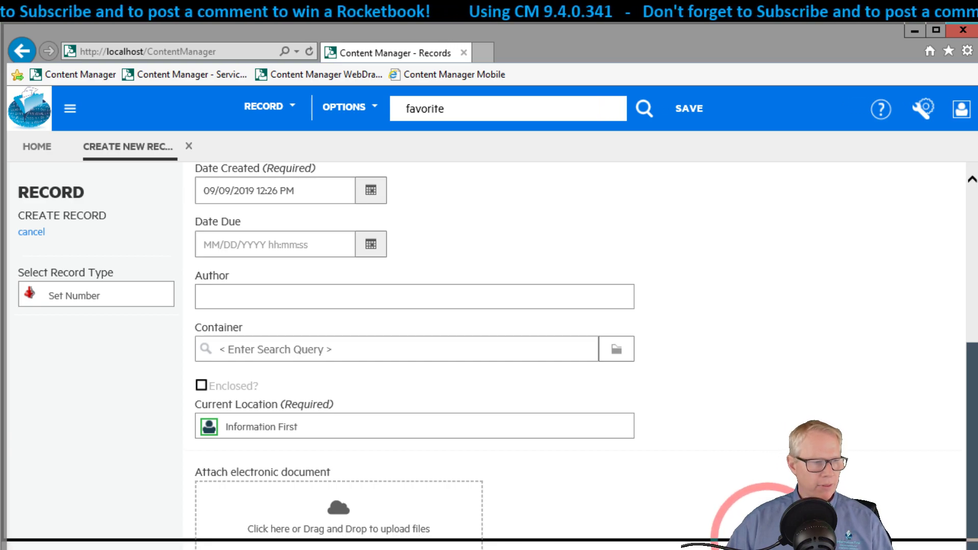
{"action": "scroll", "coordinate": [967, 411], "scroll_direction": "down", "scroll_amount": 3}
{"action": "left_click", "coordinate": [224, 526]}
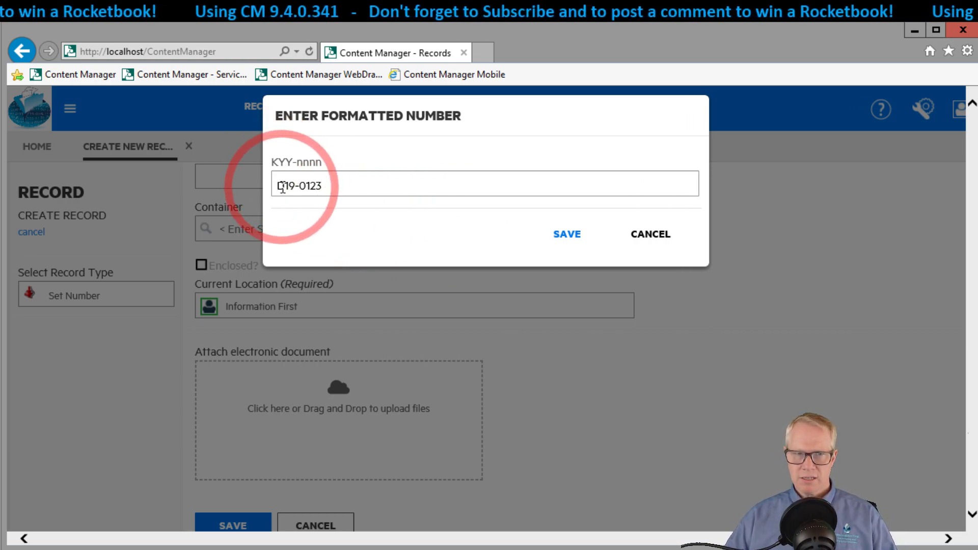
{"action": "left_click_drag", "start_coordinate": [300, 185], "coordinate": [320, 184]}
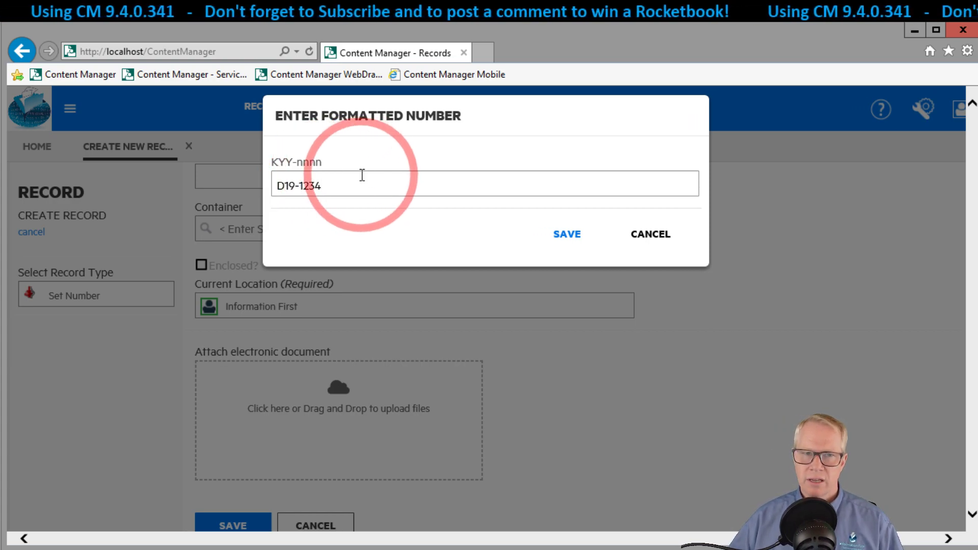
{"action": "left_click", "coordinate": [583, 236]}
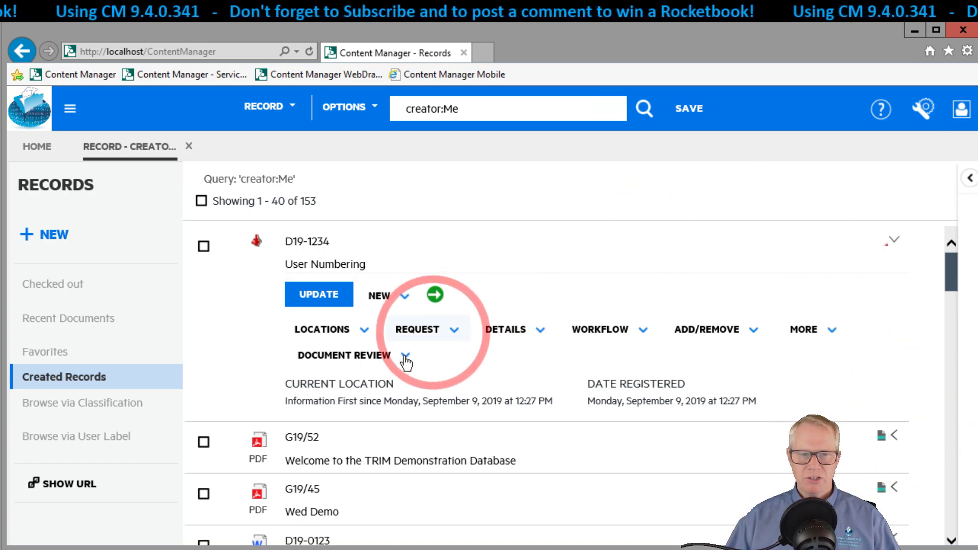
Step: Search the records with the query "registeredon:today" and expand the Rendition Testing record's details
{"action": "left_click", "coordinate": [479, 104]}
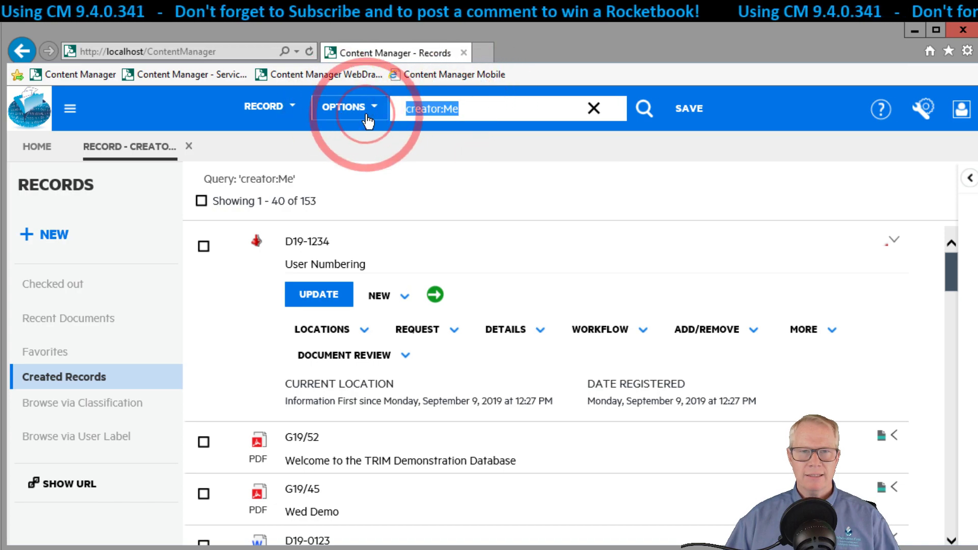
{"action": "type", "text": "registeredon:today"}
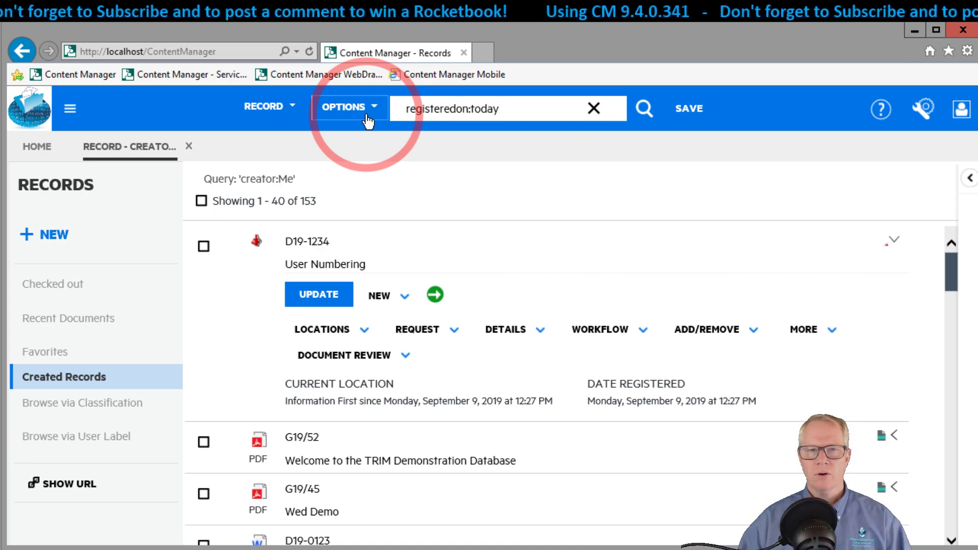
{"action": "key", "text": "Return"}
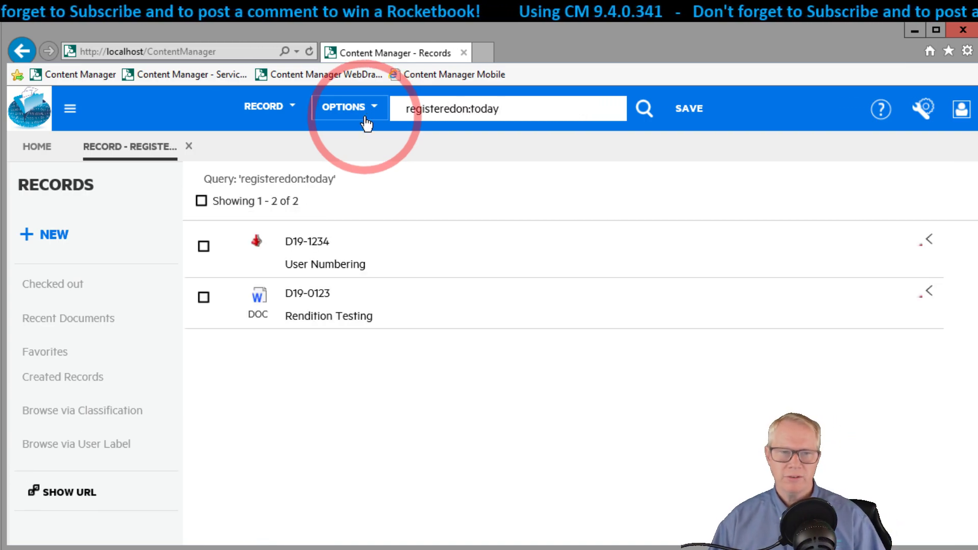
{"action": "left_click", "coordinate": [313, 315]}
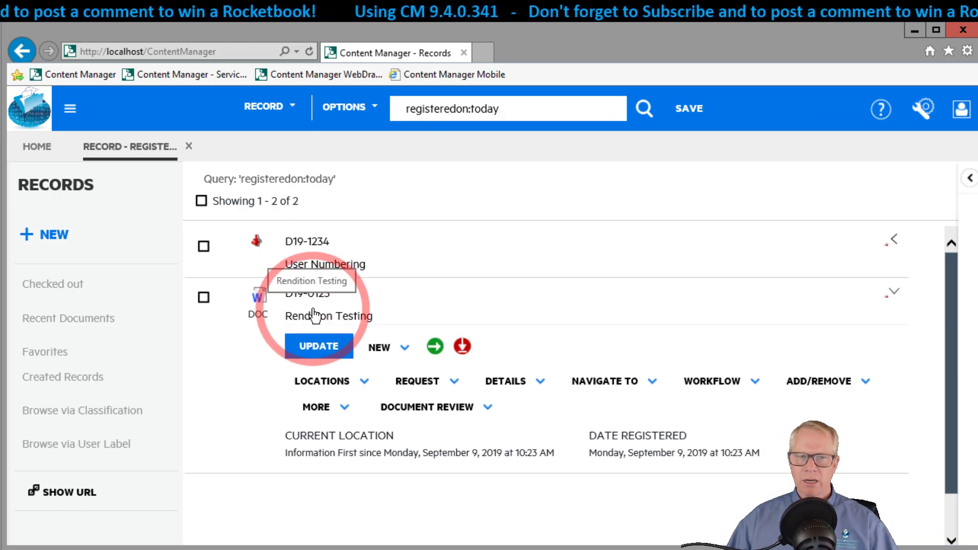
Step: View Revision Number 1 and Revision Number 2 of the Rendition Testing document, and close its preview and the search results
{"action": "left_click", "coordinate": [260, 301]}
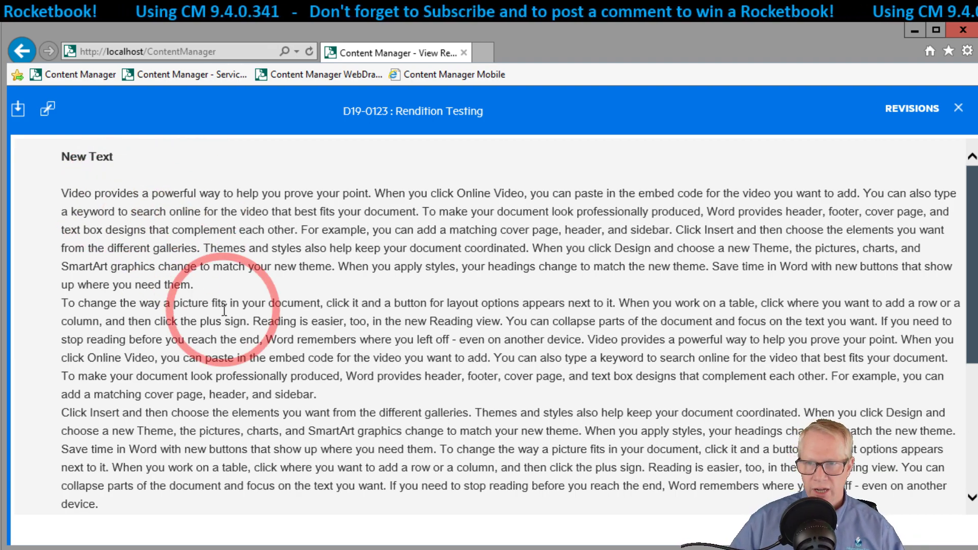
{"action": "left_click", "coordinate": [909, 121]}
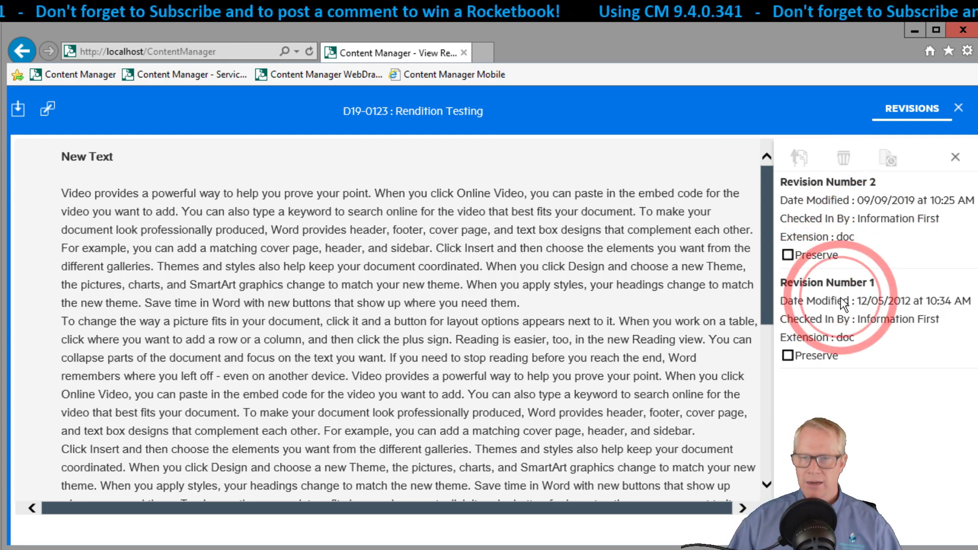
{"action": "left_click", "coordinate": [832, 287]}
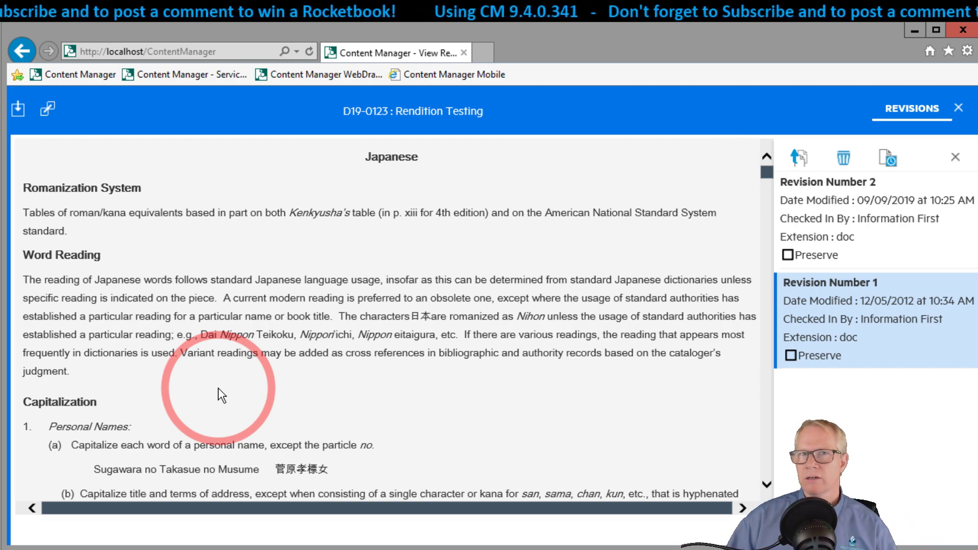
{"action": "left_click", "coordinate": [865, 237]}
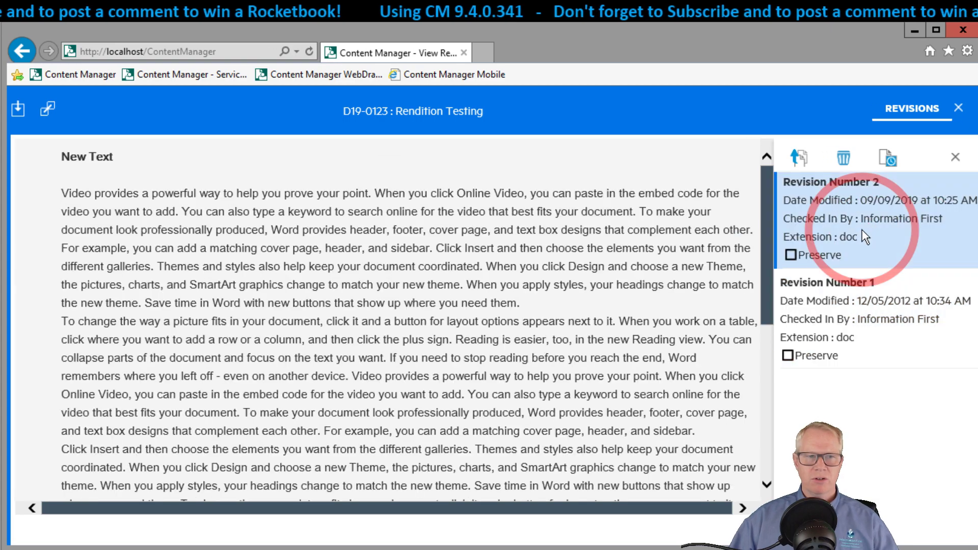
{"action": "left_click", "coordinate": [955, 157]}
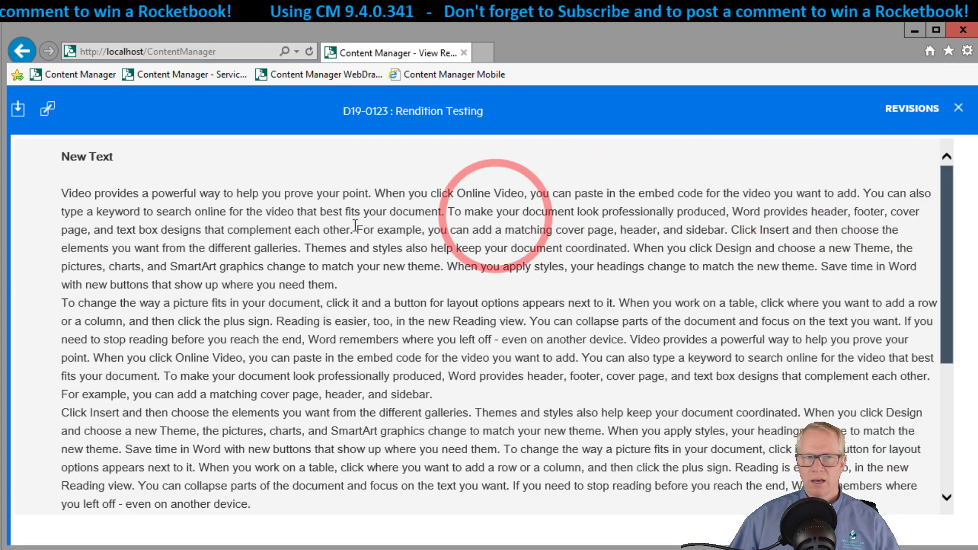
{"action": "left_click", "coordinate": [958, 110]}
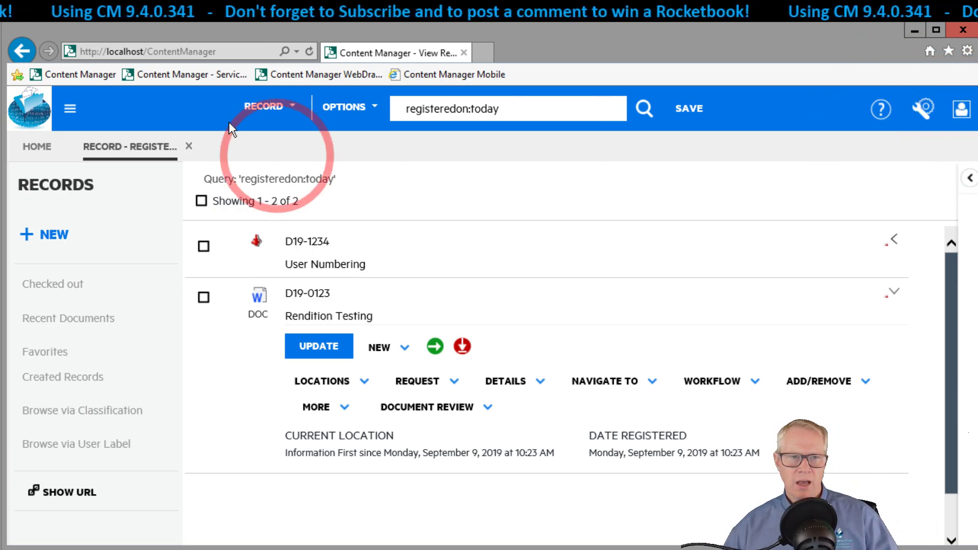
{"action": "left_click", "coordinate": [189, 146]}
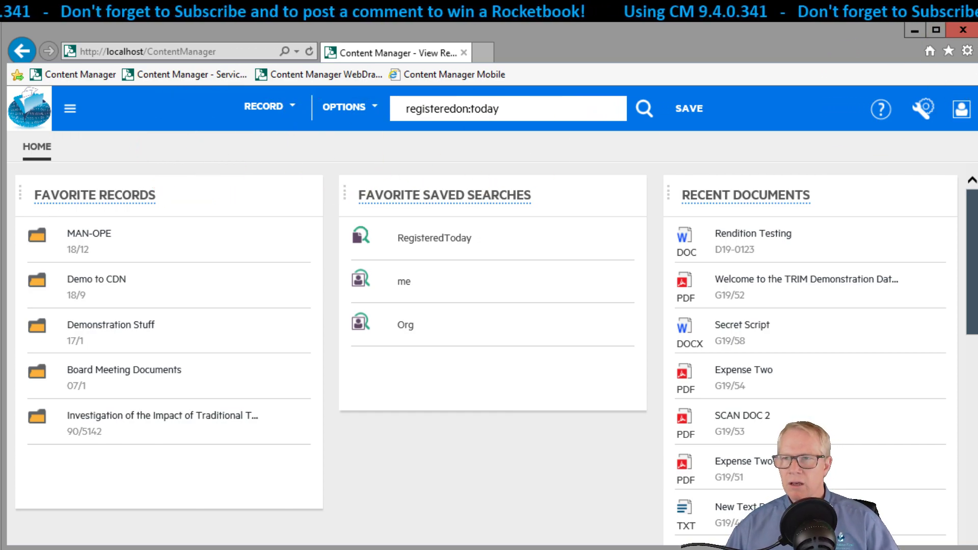
Step: Upload First Document.docx, Second Document.docx and Third Document.docx together from the Documents for Training folder into the web client
{"action": "left_click", "coordinate": [961, 64]}
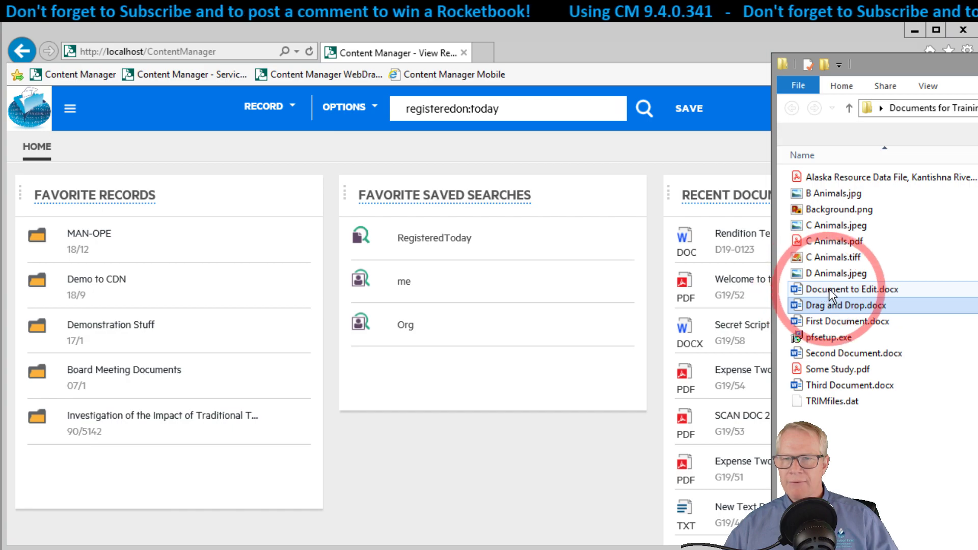
{"action": "left_click", "coordinate": [820, 322], "text": "ctrl"}
{"action": "left_click", "coordinate": [836, 353], "text": "ctrl"}
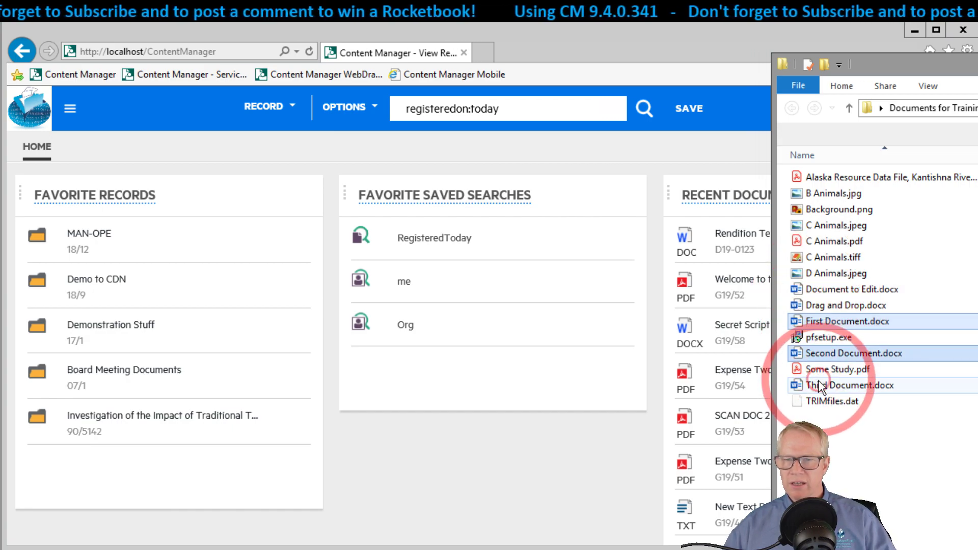
{"action": "left_click", "coordinate": [887, 386], "text": "ctrl"}
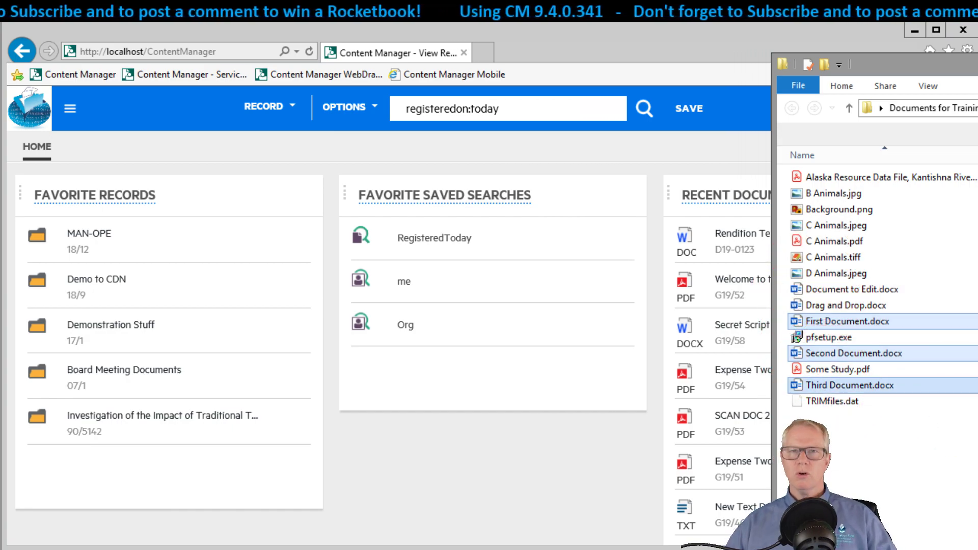
{"action": "left_click_drag", "start_coordinate": [890, 316], "coordinate": [501, 451]}
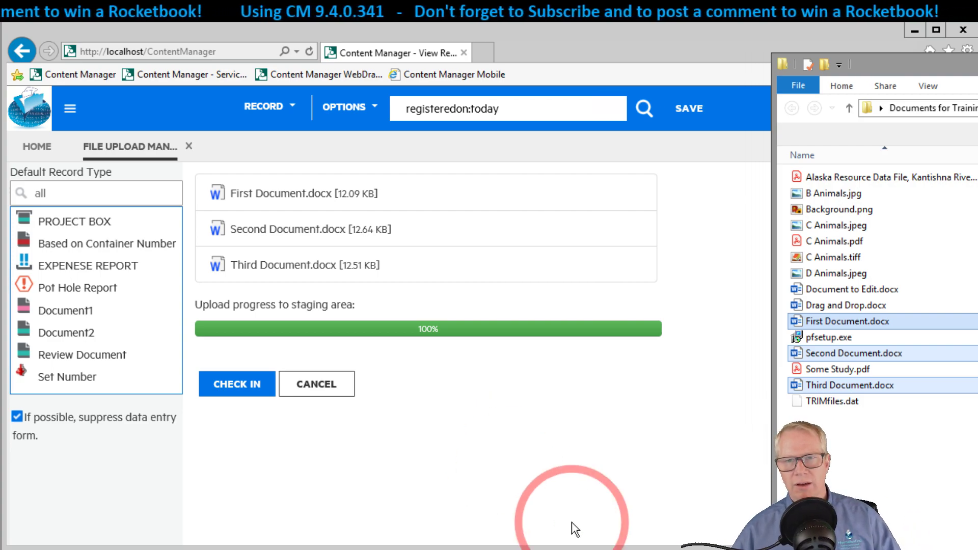
Step: Set the default record type for the uploaded files to Document2 and start checking them in
{"action": "left_click", "coordinate": [662, 44]}
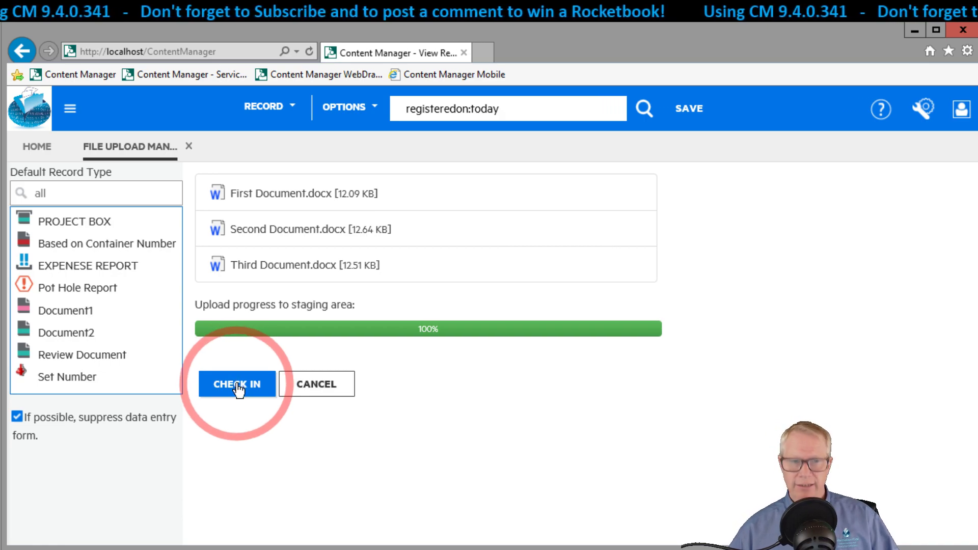
{"action": "left_click", "coordinate": [268, 388]}
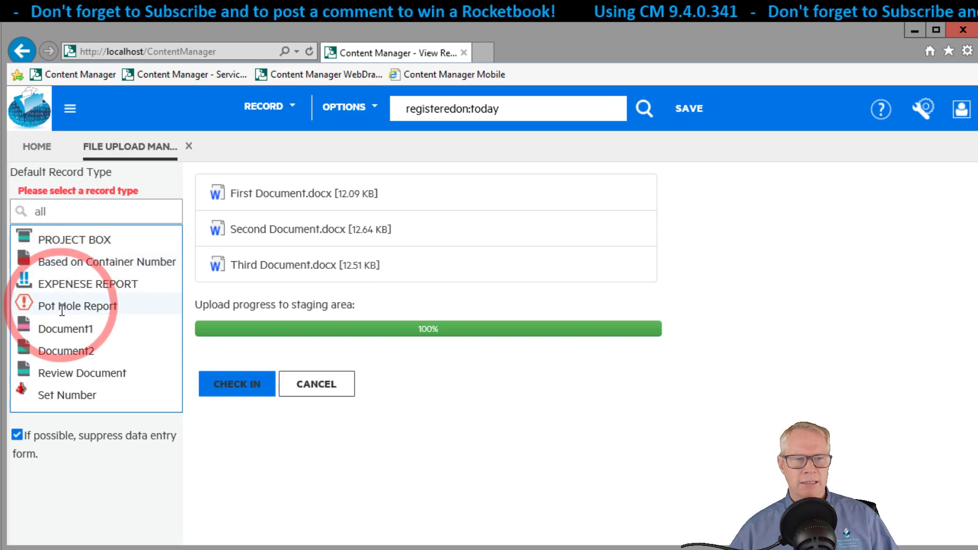
{"action": "left_click", "coordinate": [53, 346]}
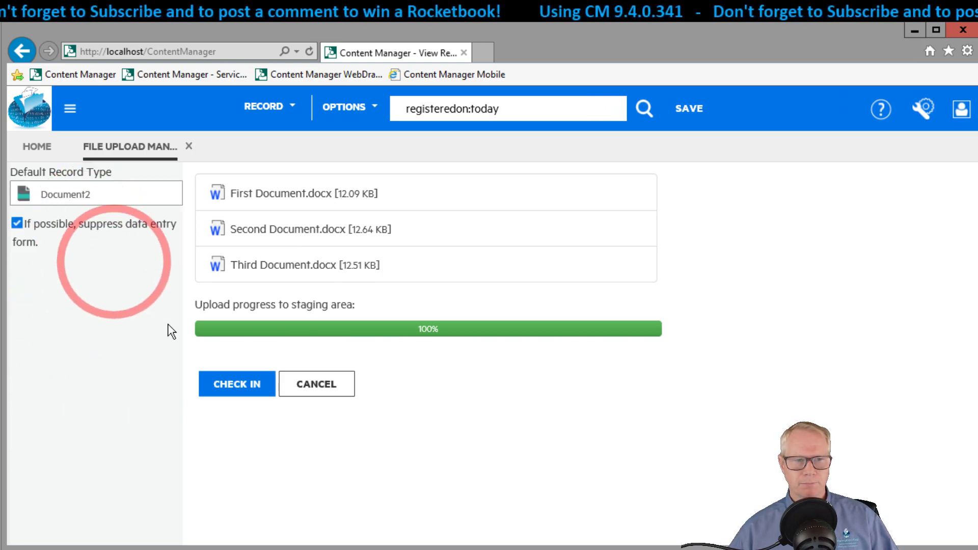
{"action": "left_click", "coordinate": [236, 388]}
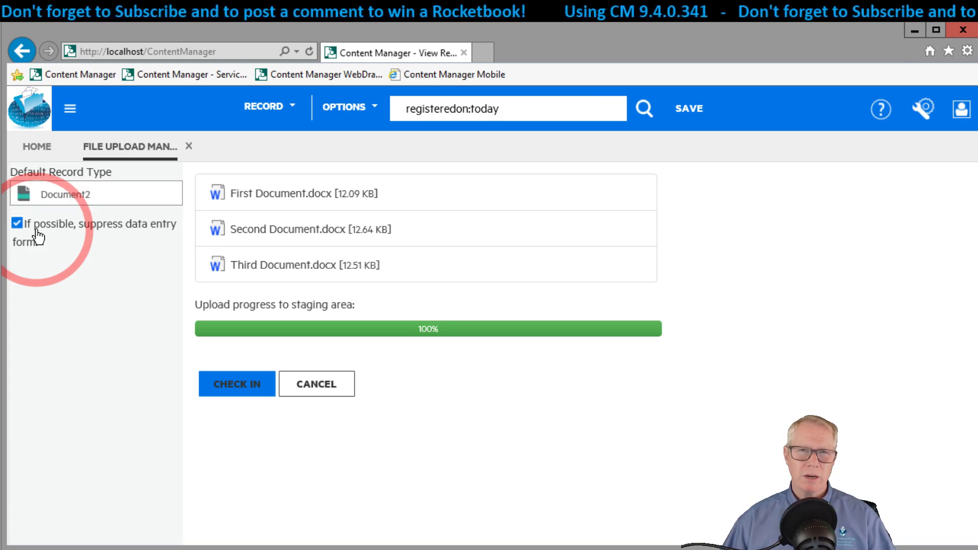
{"action": "left_click", "coordinate": [236, 385]}
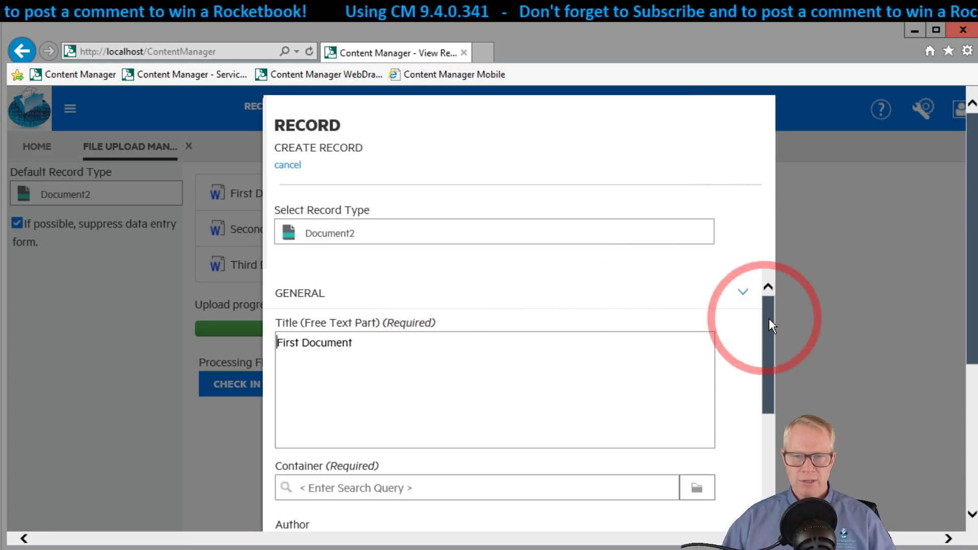
Step: Find the container for the First Document record with the query "title:demo" and assign 19/5:9.4 Demo Stuff
{"action": "left_click_drag", "start_coordinate": [770, 319], "coordinate": [776, 360]}
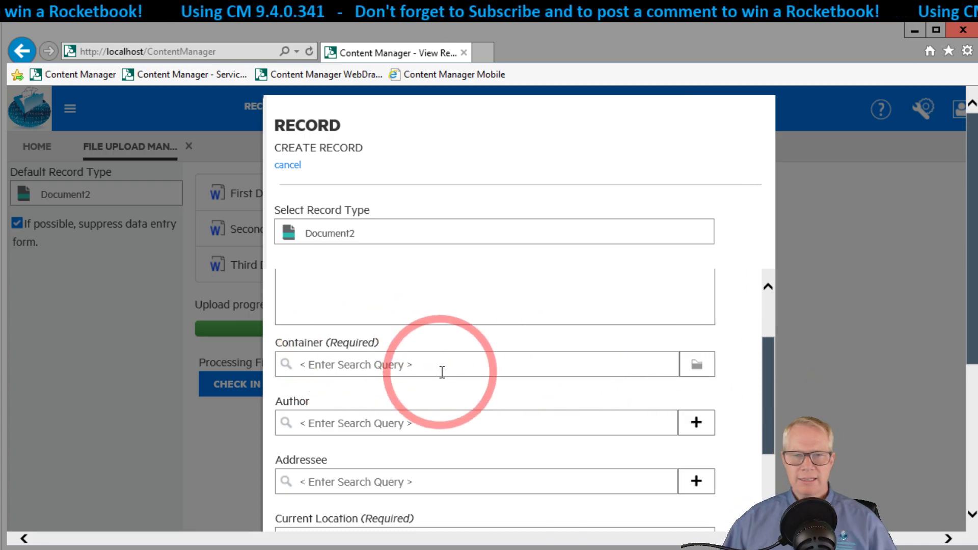
{"action": "left_click", "coordinate": [618, 356]}
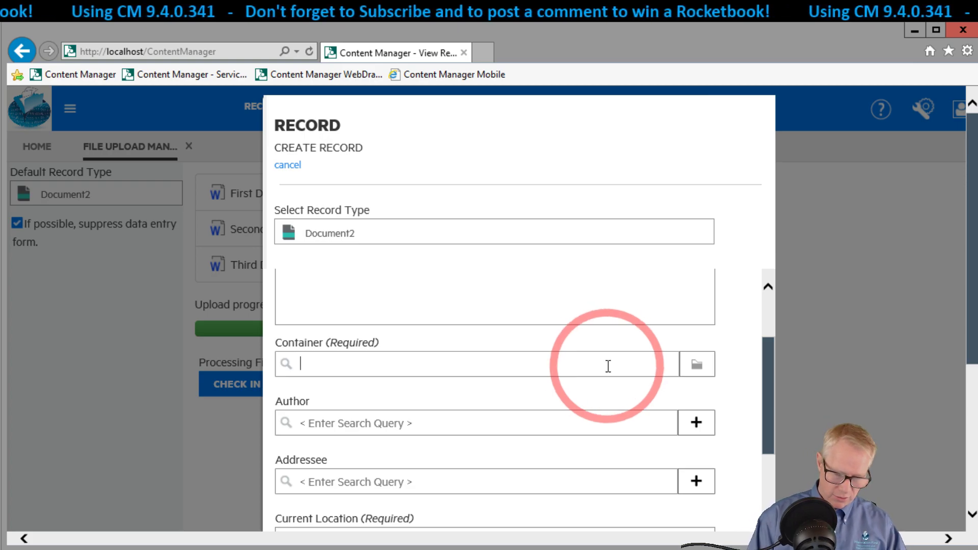
{"action": "type", "text": "title"}
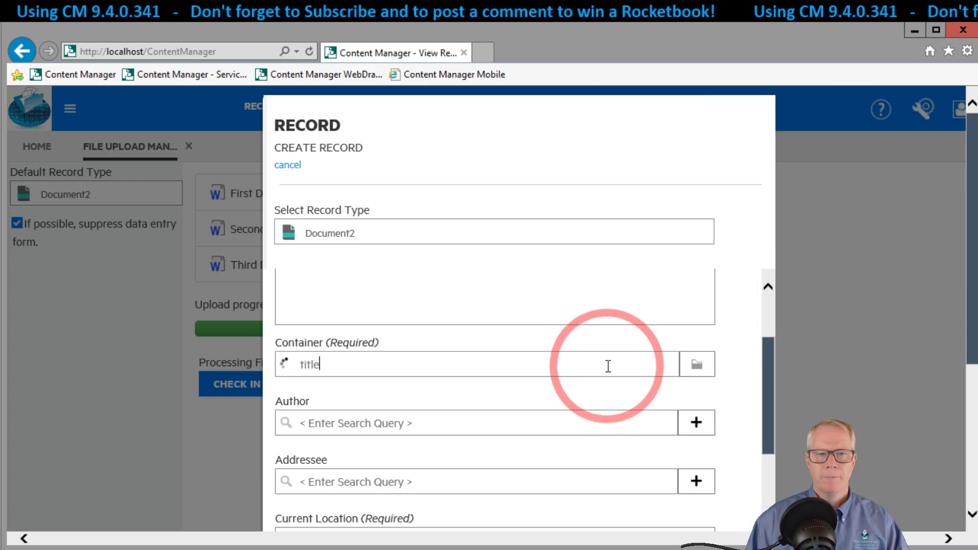
{"action": "type", "text": ":"}
{"action": "key", "text": "BackSpace"}
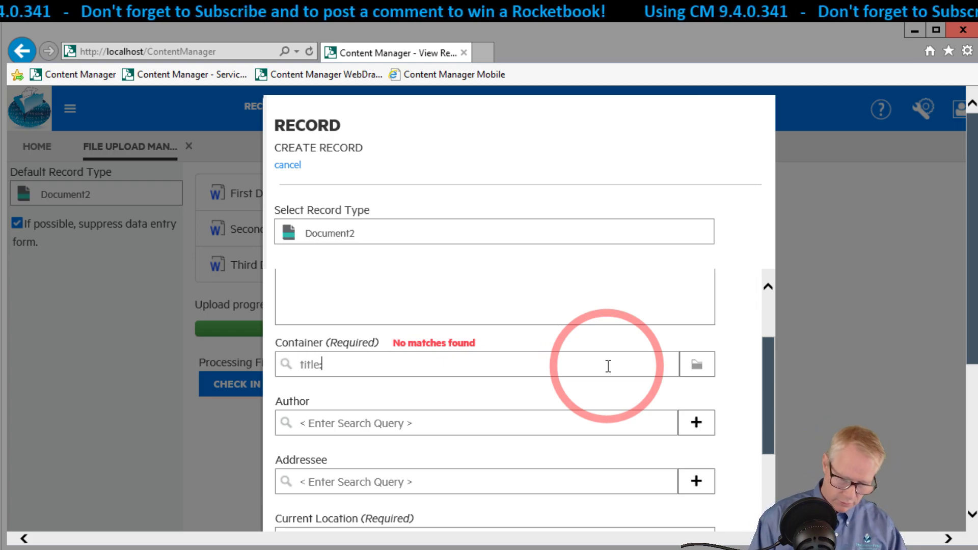
{"action": "type", "text": "demo"}
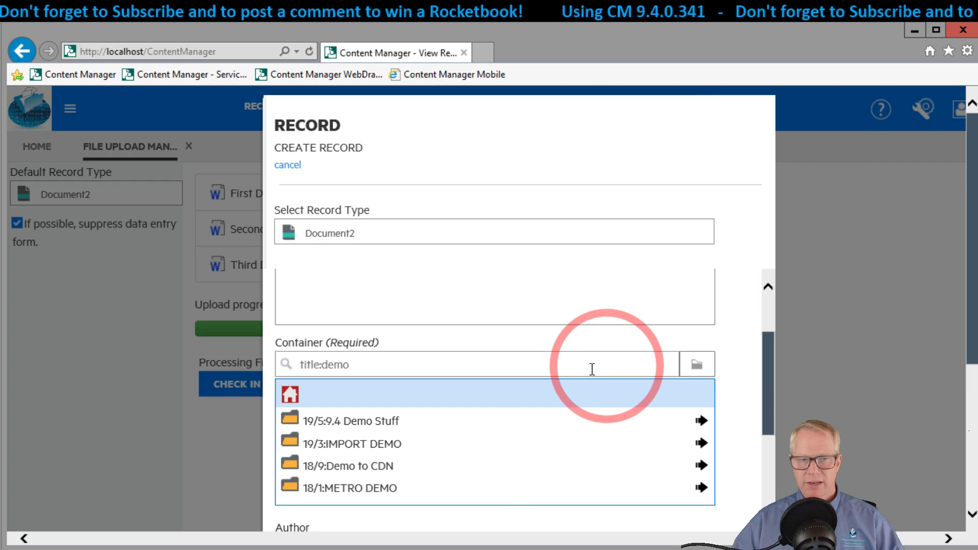
{"action": "left_click", "coordinate": [385, 421]}
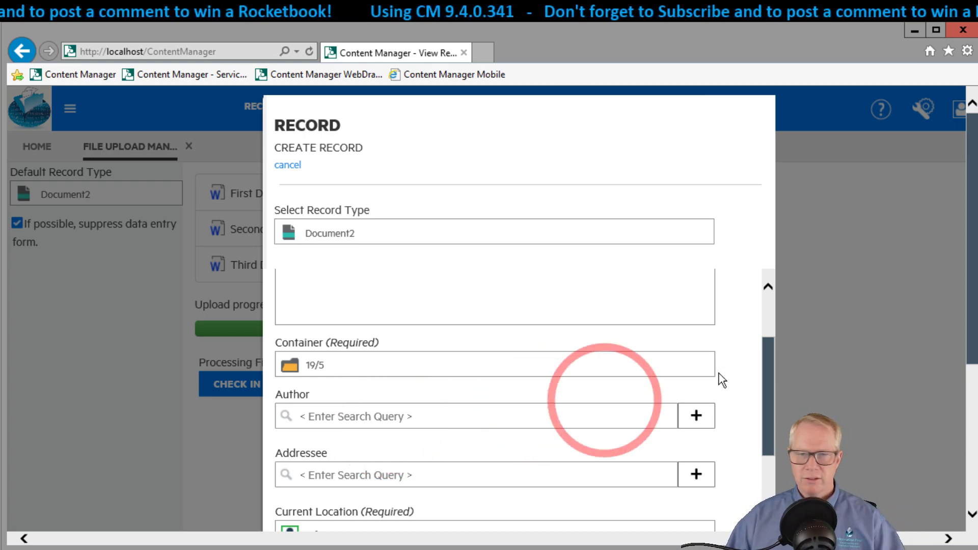
Step: Save the First Document record with its electronic document attached
{"action": "left_click_drag", "start_coordinate": [768, 342], "coordinate": [745, 496]}
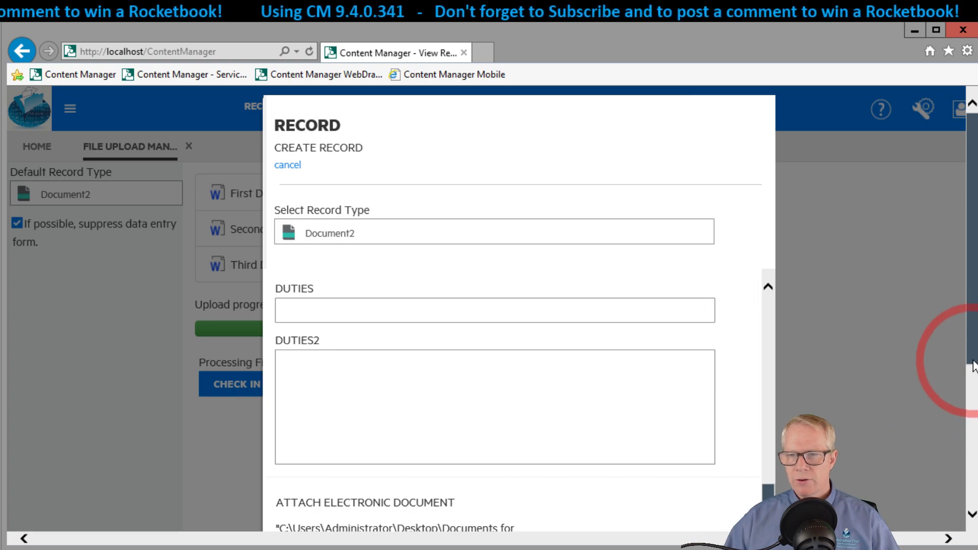
{"action": "left_click_drag", "start_coordinate": [973, 364], "coordinate": [972, 423]}
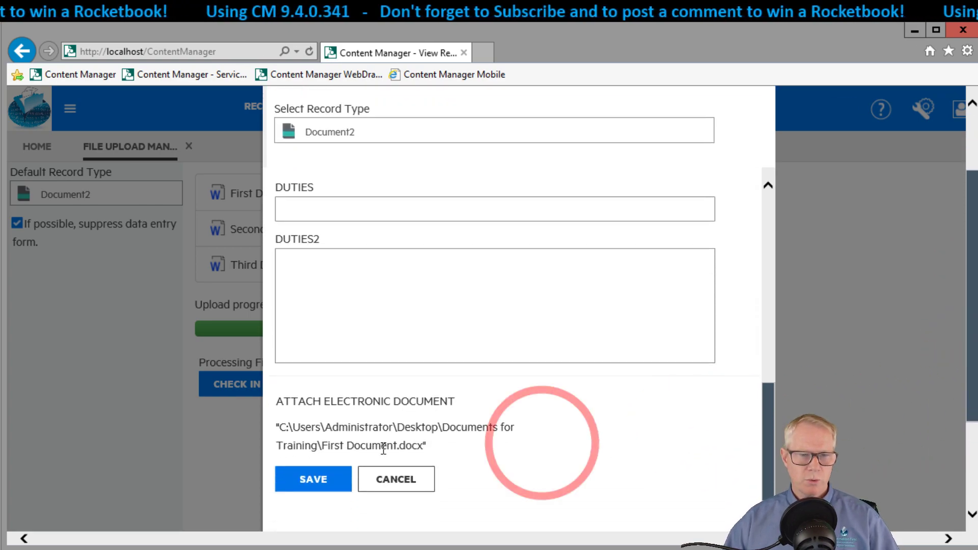
{"action": "left_click", "coordinate": [305, 475]}
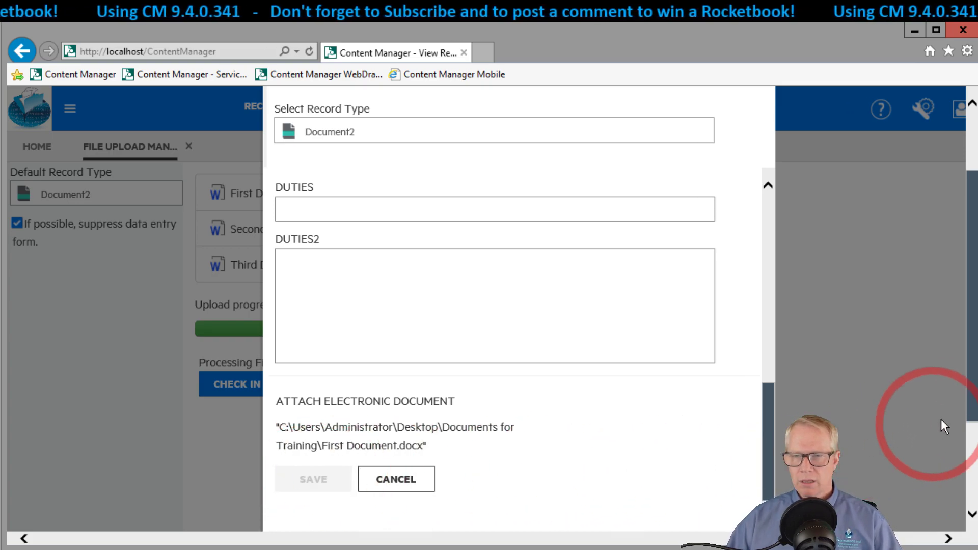
Step: Set the Second Document record's container to 19/5:9.4 Demo Stuff, using the query "title:demo"
{"action": "left_click_drag", "start_coordinate": [968, 399], "coordinate": [961, 339]}
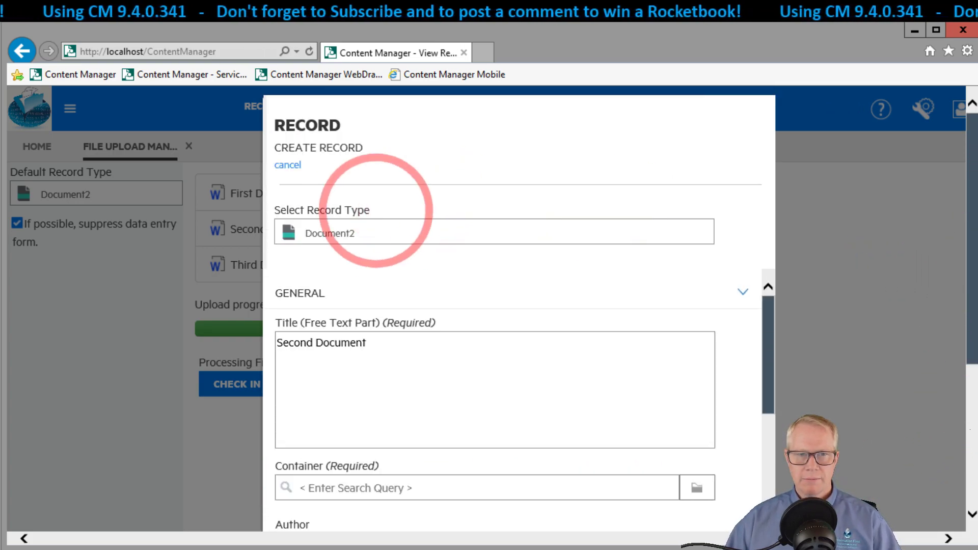
{"action": "left_click", "coordinate": [772, 343]}
{"action": "left_click_drag", "start_coordinate": [770, 335], "coordinate": [757, 372]}
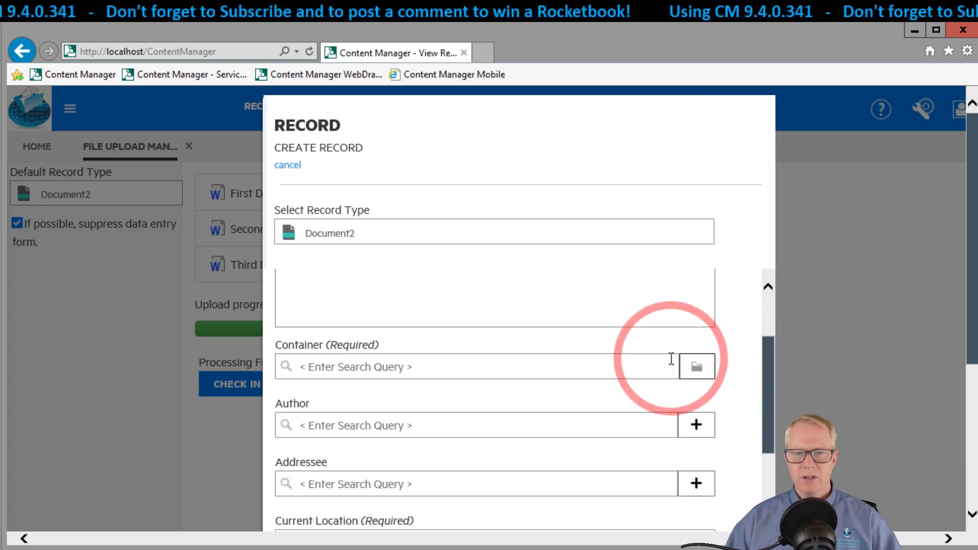
{"action": "left_click", "coordinate": [660, 375]}
{"action": "type", "text": "title:demo"}
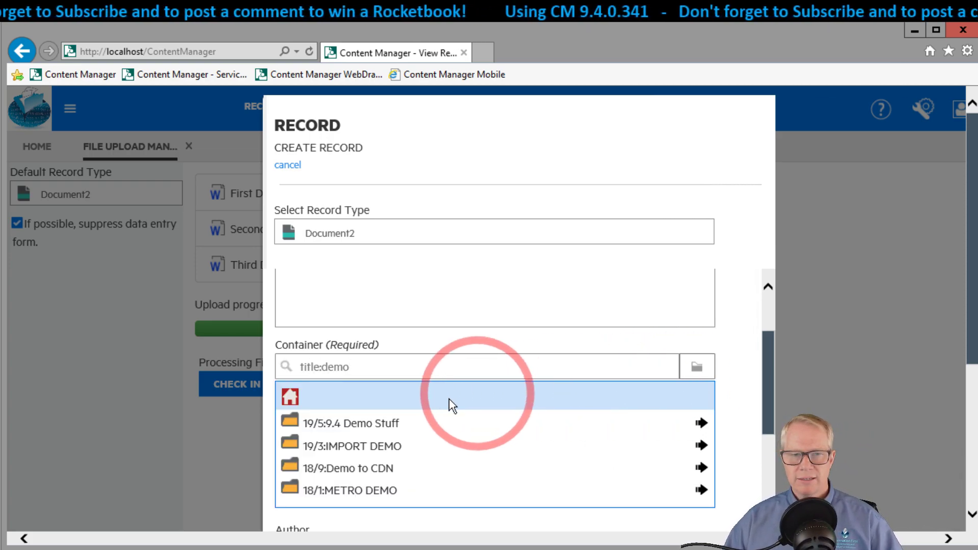
{"action": "left_click", "coordinate": [333, 423]}
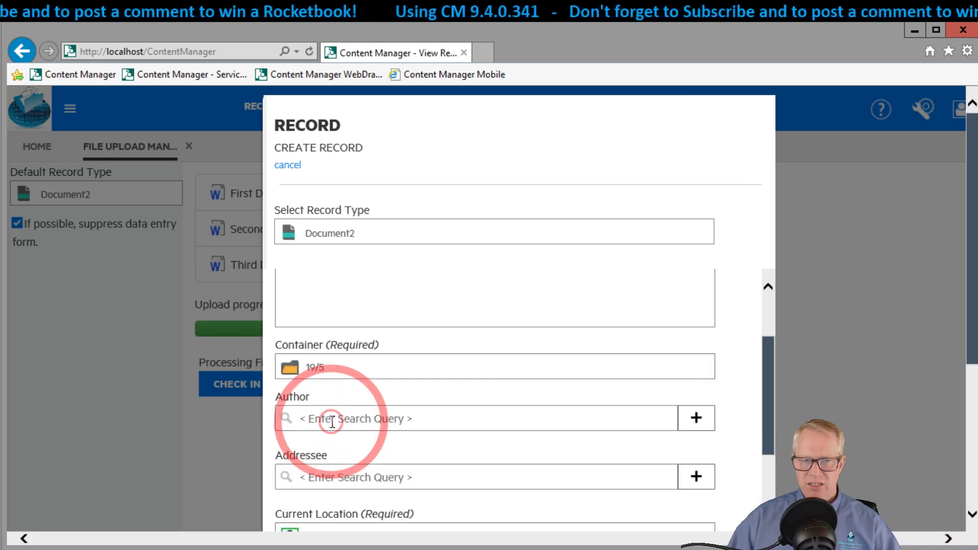
Step: Save the Second Document record with Second Document.docx attached
{"action": "scroll", "coordinate": [764, 410], "scroll_direction": "down", "scroll_amount": 5}
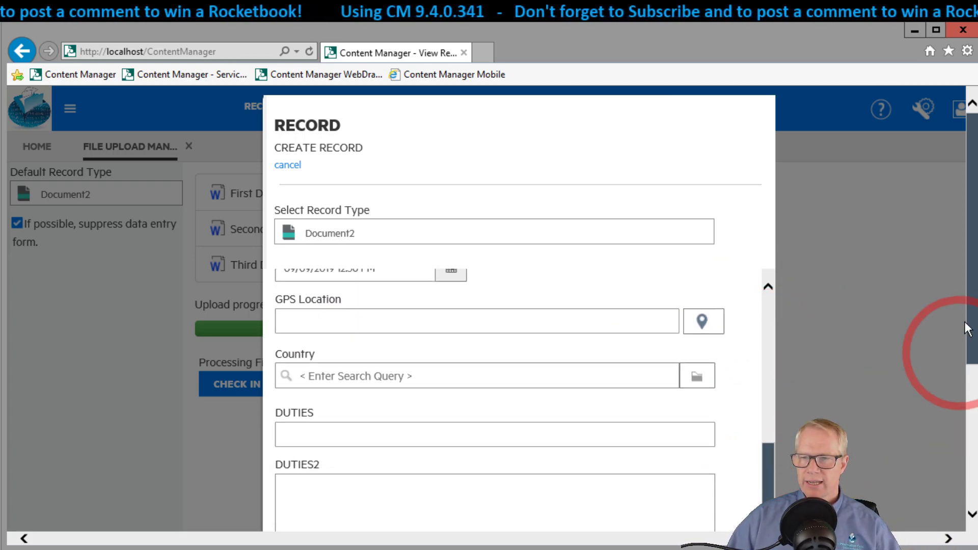
{"action": "scroll", "coordinate": [959, 361], "scroll_direction": "down", "scroll_amount": 5}
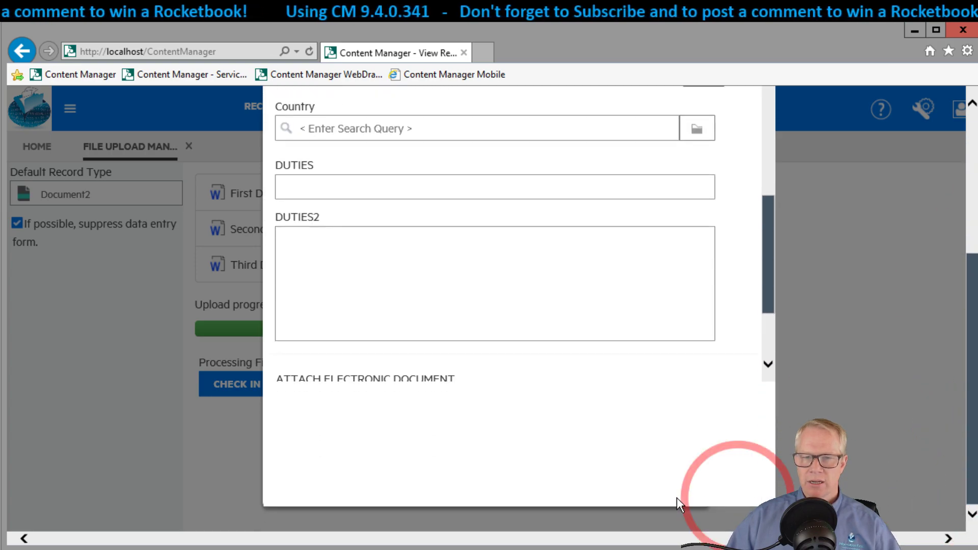
{"action": "scroll", "coordinate": [769, 280], "scroll_direction": "down", "scroll_amount": 3}
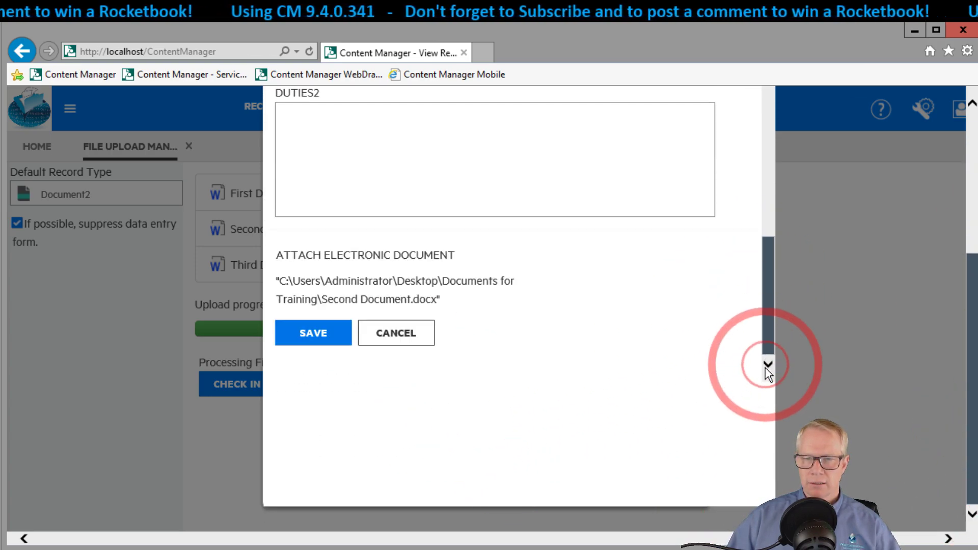
{"action": "left_click", "coordinate": [330, 334]}
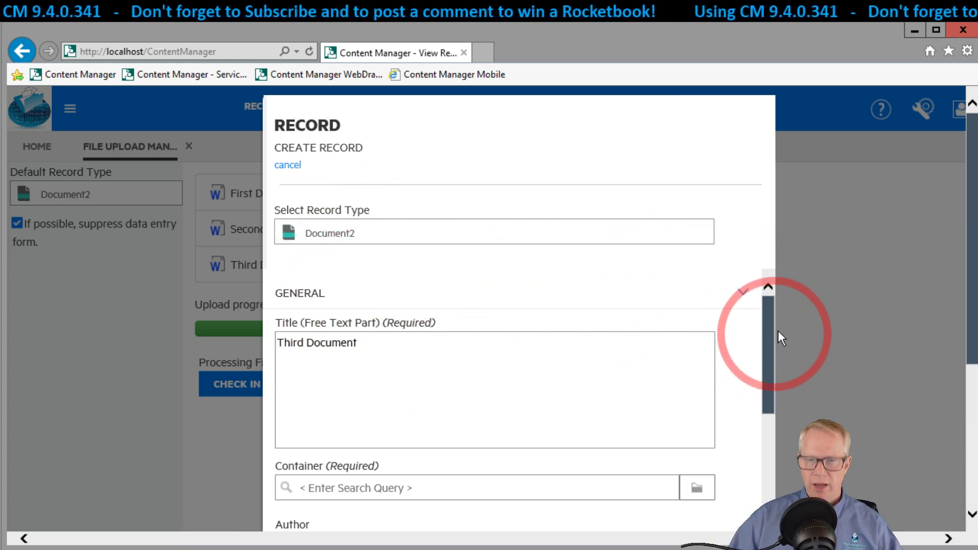
Step: Set the Third Document record's container to 19/5:9.4 Demo Stuff and save the record with Third Document.docx attached
{"action": "left_click", "coordinate": [528, 473]}
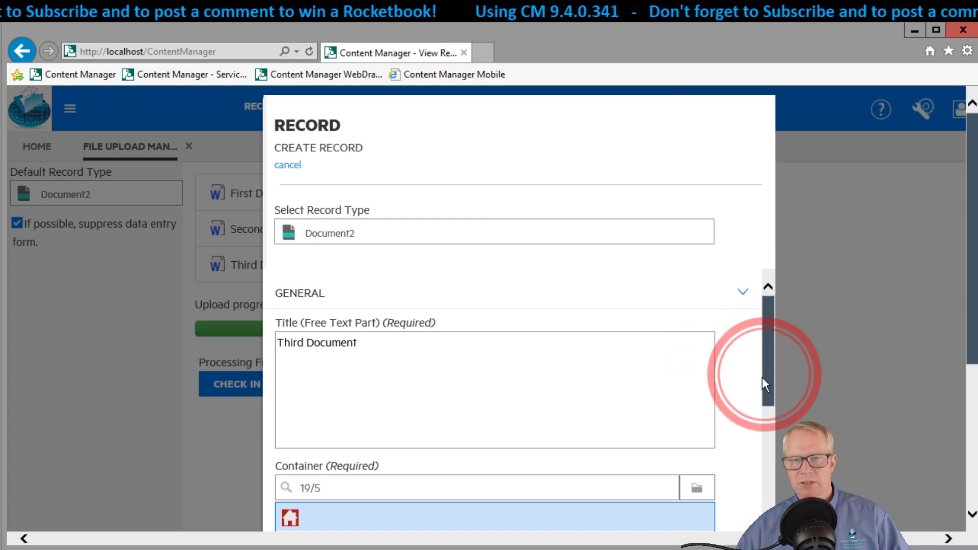
{"action": "left_click_drag", "start_coordinate": [761, 378], "coordinate": [755, 400]}
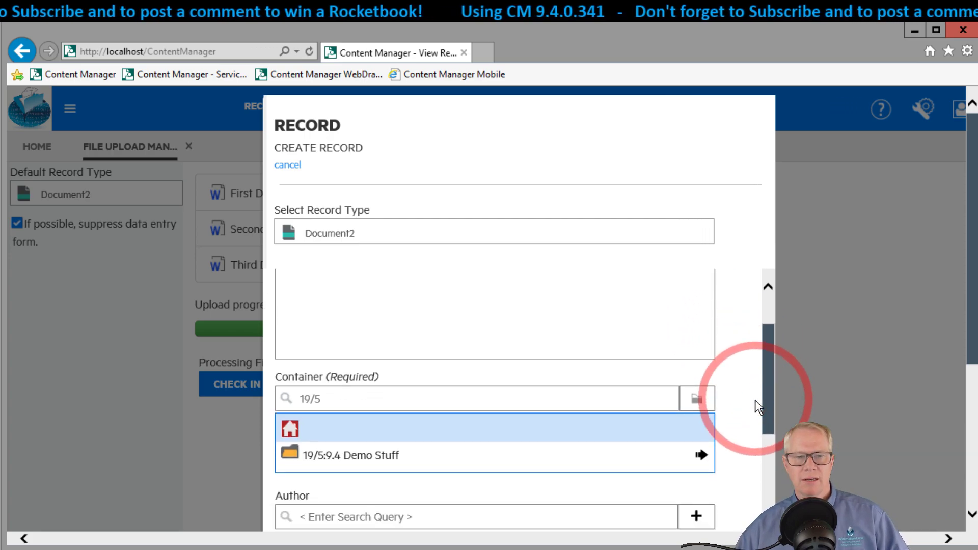
{"action": "left_click", "coordinate": [327, 443]}
{"action": "left_click_drag", "start_coordinate": [971, 334], "coordinate": [971, 476]}
{"action": "left_click_drag", "start_coordinate": [767, 193], "coordinate": [768, 364]}
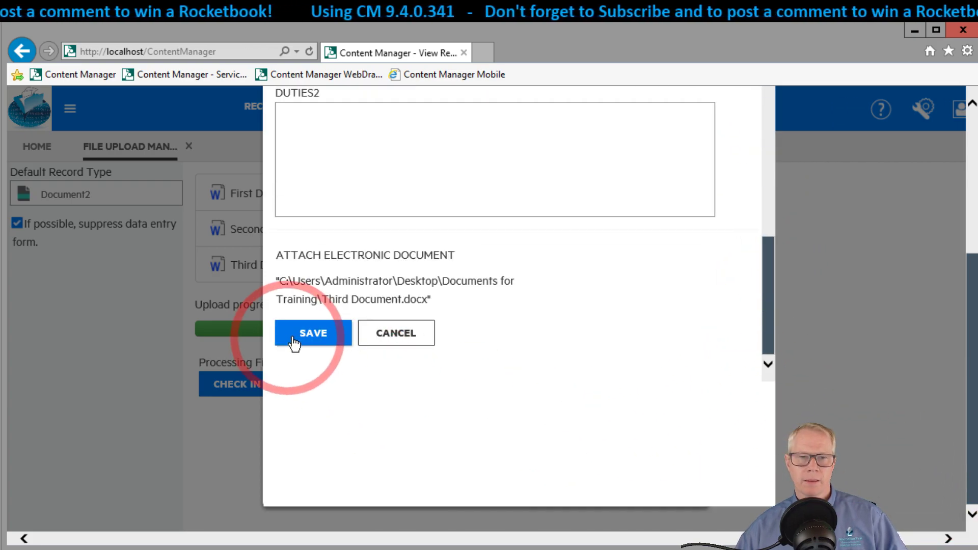
{"action": "left_click", "coordinate": [326, 338]}
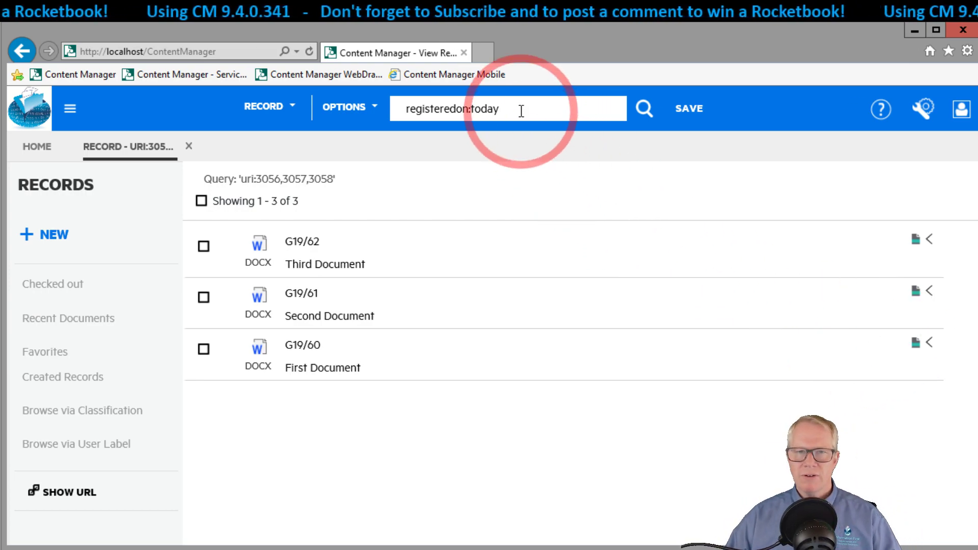
Step: Find today's records with the query "registeredon:today" and select Third Document, Second Document and First Document
{"action": "left_click", "coordinate": [544, 115]}
{"action": "key", "text": "Return"}
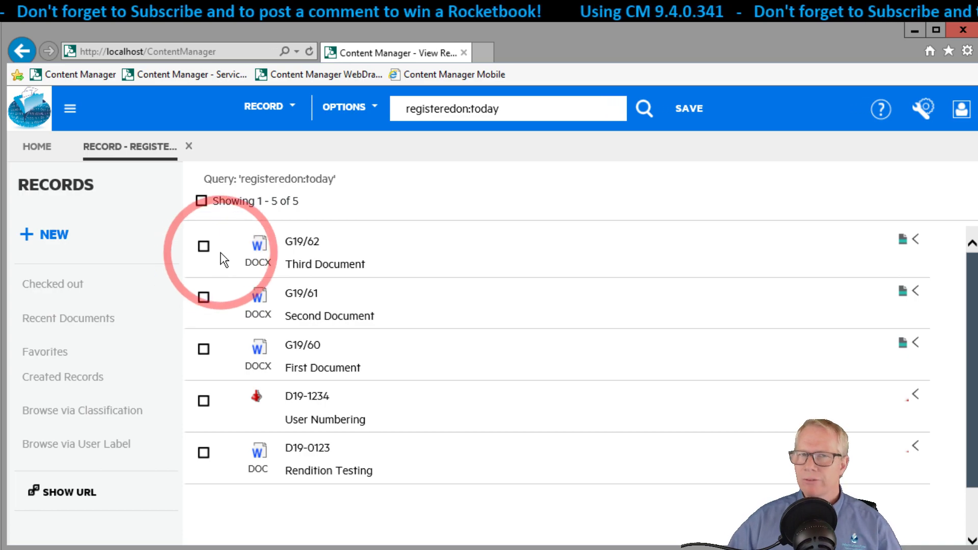
{"action": "left_click", "coordinate": [203, 246]}
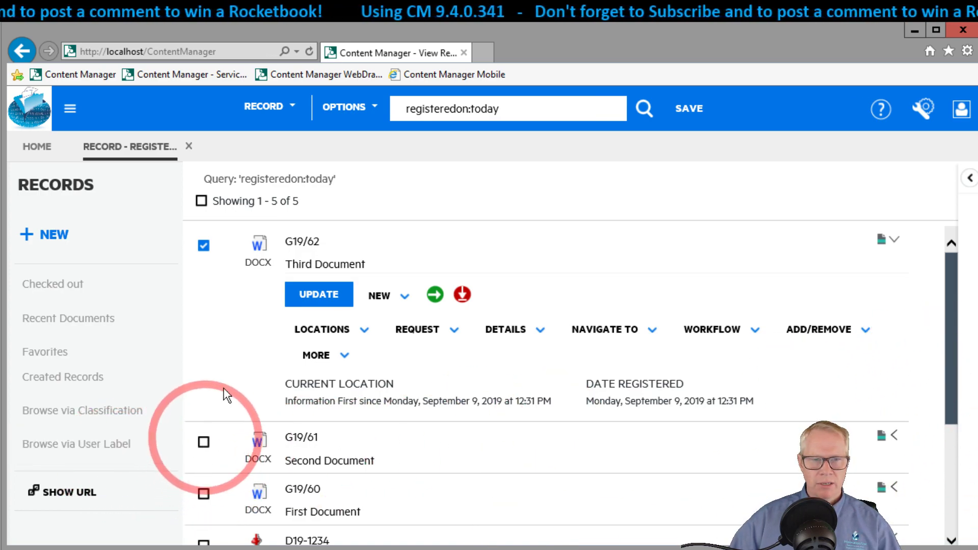
{"action": "left_click", "coordinate": [204, 442]}
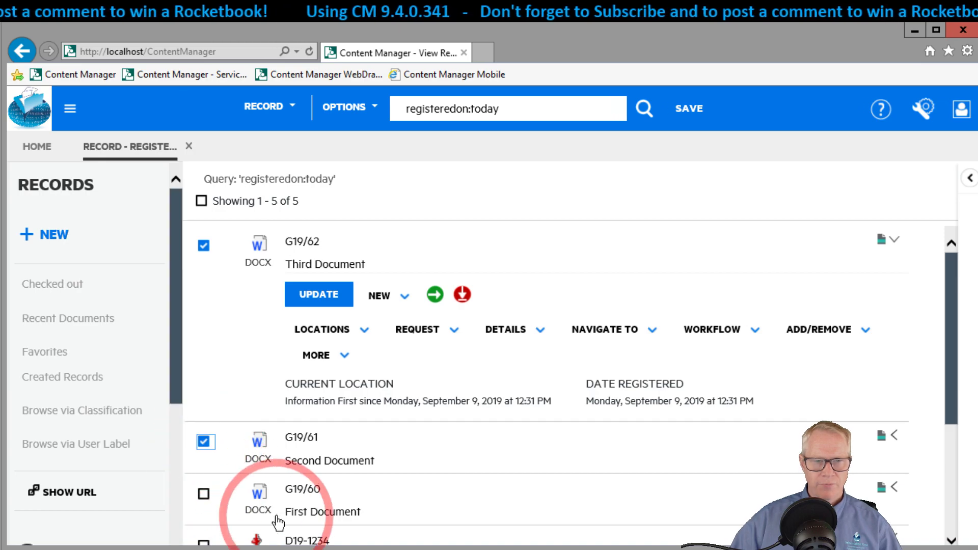
{"action": "scroll", "coordinate": [244, 479], "scroll_direction": "down", "scroll_amount": 2}
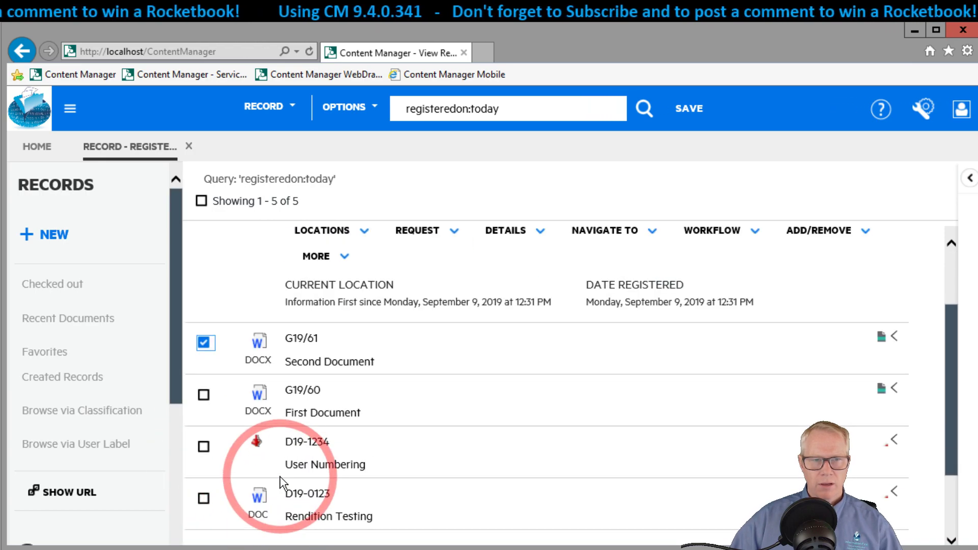
{"action": "left_click", "coordinate": [204, 396]}
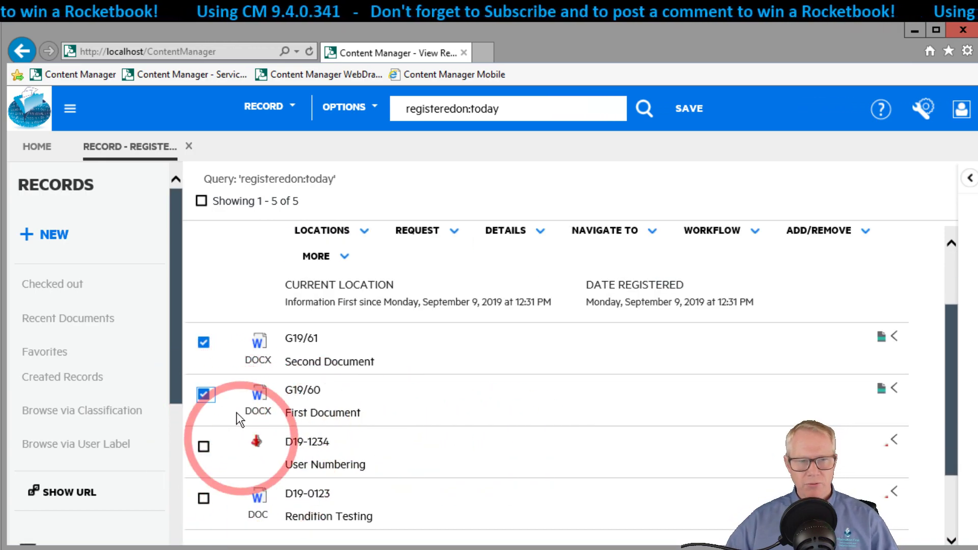
Step: Download the selected records' electronic attachments as Document.zip into the Documents for Training folder on the Desktop
{"action": "left_click_drag", "start_coordinate": [172, 265], "coordinate": [182, 408]}
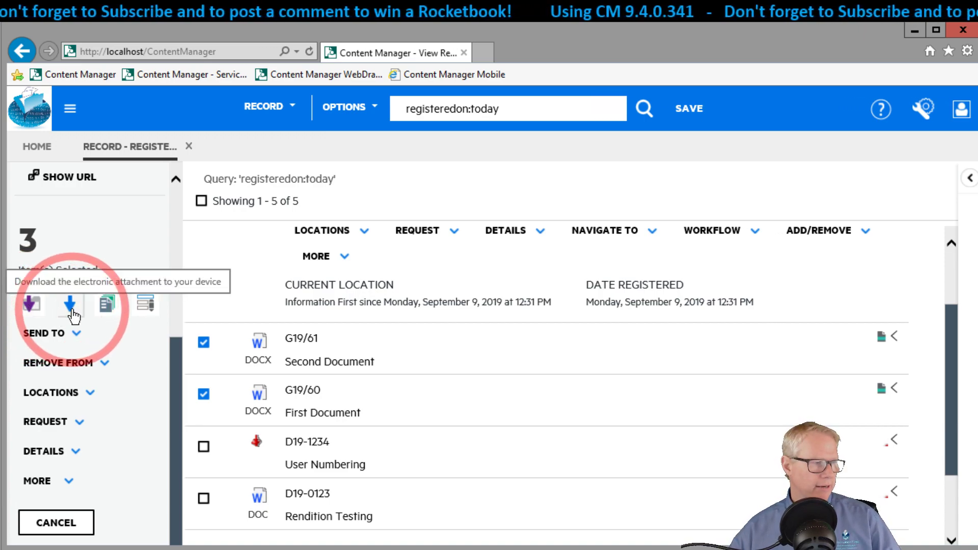
{"action": "left_click", "coordinate": [69, 306]}
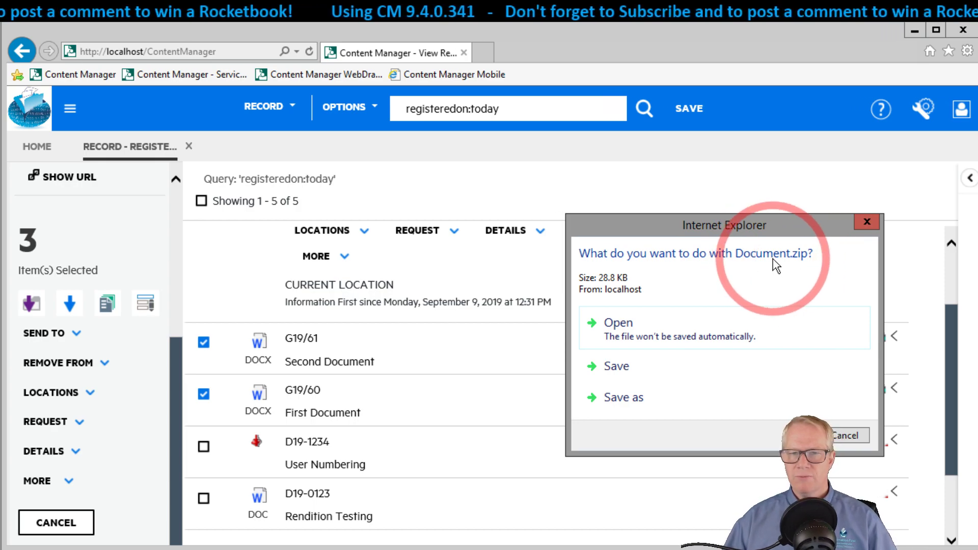
{"action": "left_click", "coordinate": [624, 399]}
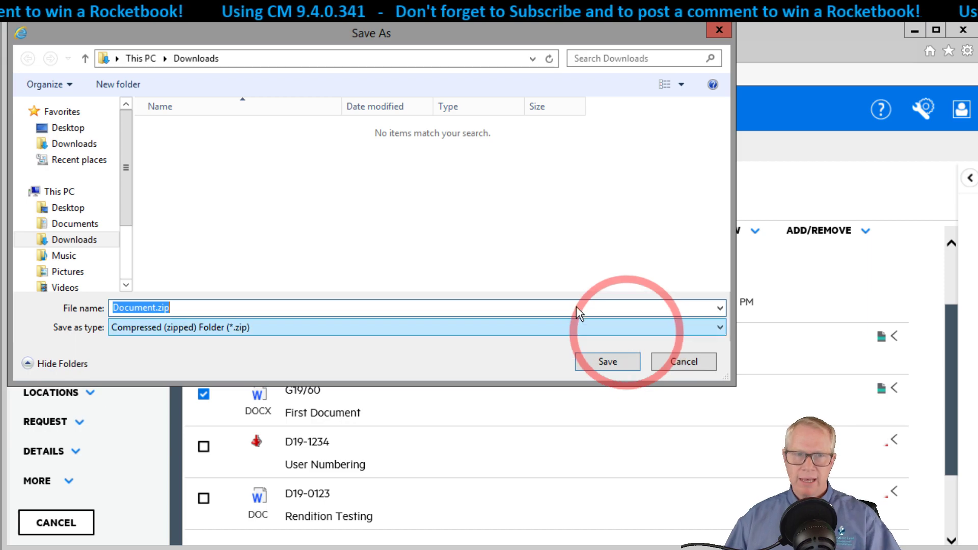
{"action": "left_click", "coordinate": [65, 128]}
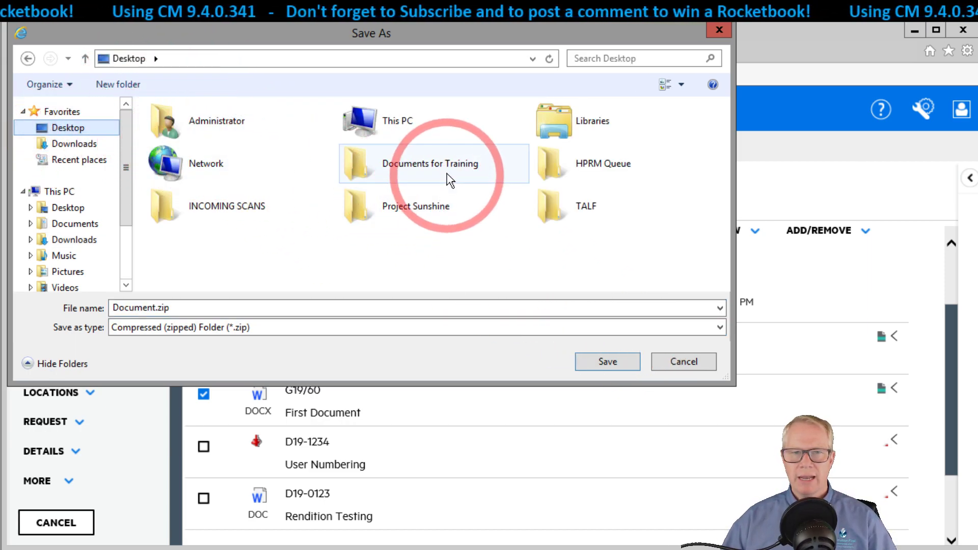
{"action": "left_click", "coordinate": [448, 176]}
{"action": "left_click", "coordinate": [599, 362]}
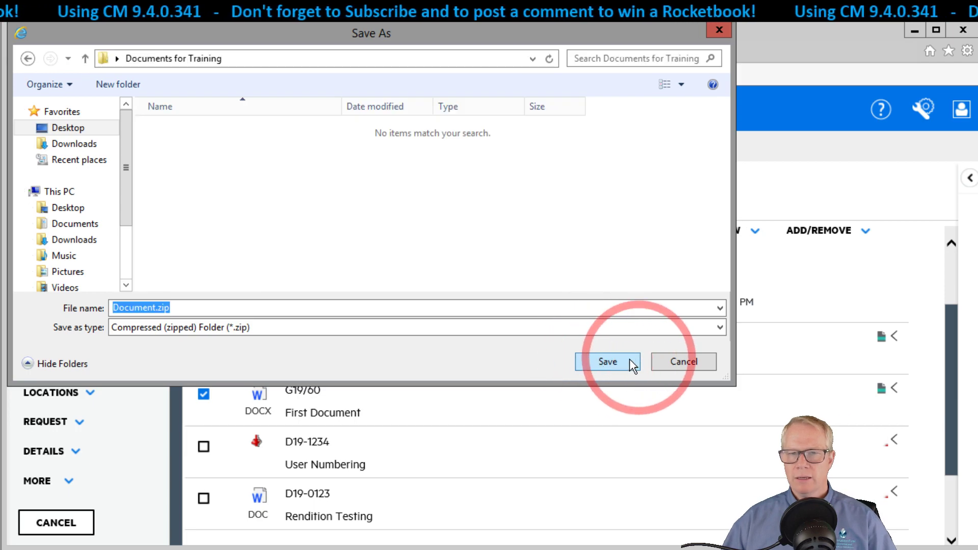
{"action": "left_click", "coordinate": [606, 362]}
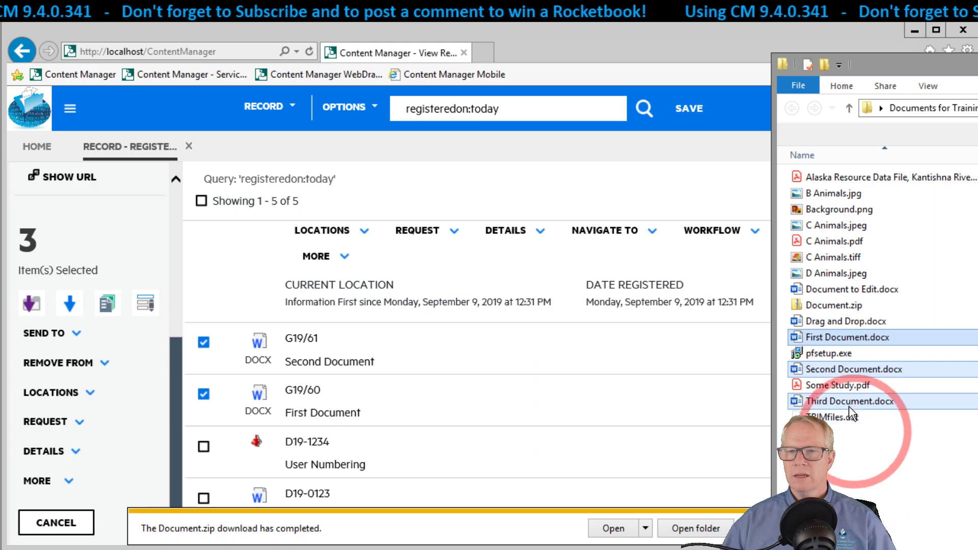
Step: Open the downloaded Document.zip in File Explorer to check its contents, and return to the Content Manager web client
{"action": "left_click", "coordinate": [849, 310]}
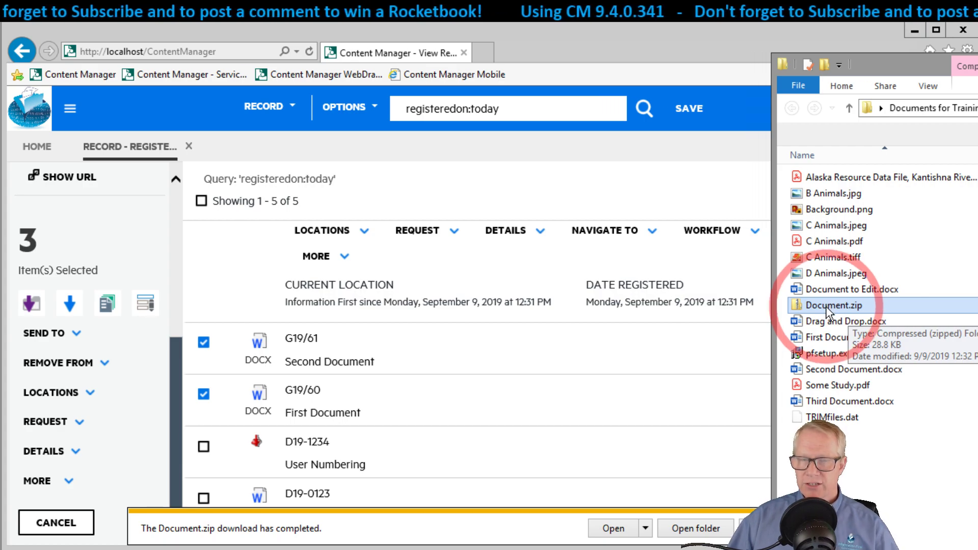
{"action": "right_click", "coordinate": [827, 306]}
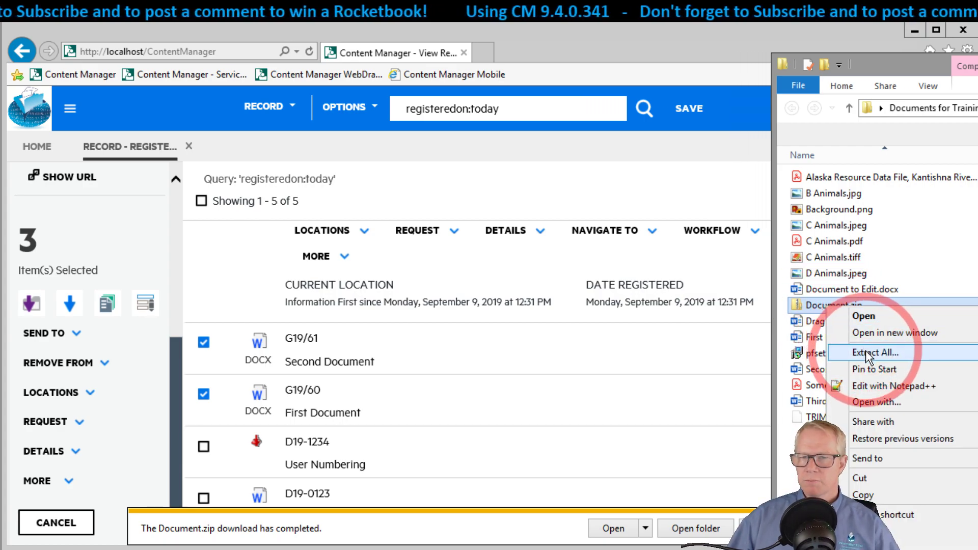
{"action": "left_click", "coordinate": [864, 316]}
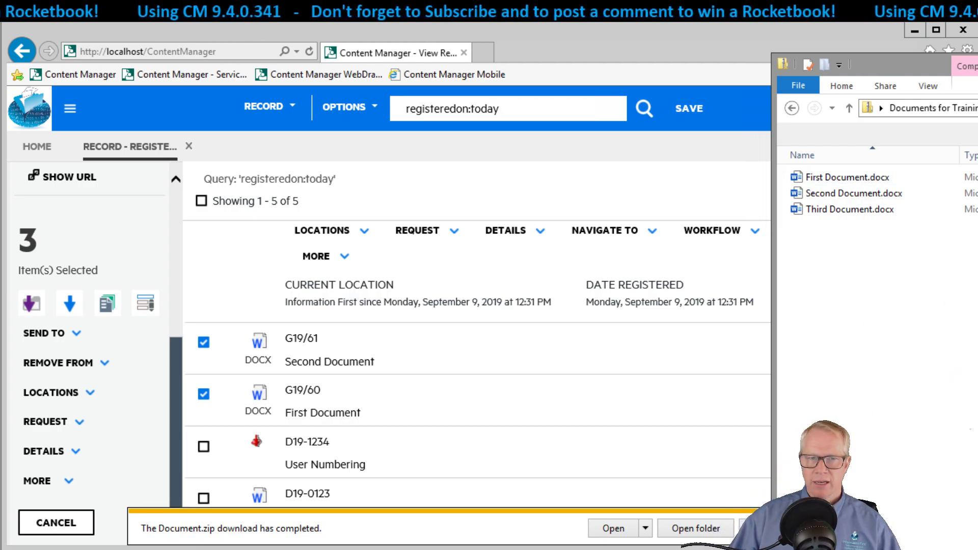
{"action": "left_click", "coordinate": [922, 232]}
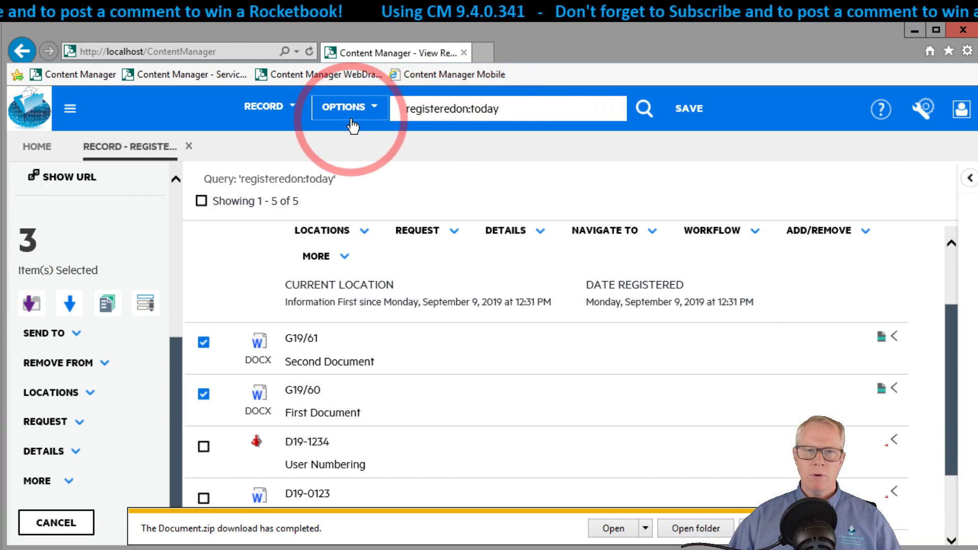
Step: Search the records' document content for dugong with the query "content:dugong"
{"action": "left_click", "coordinate": [509, 108]}
{"action": "type", "text": "contnet:dugong"}
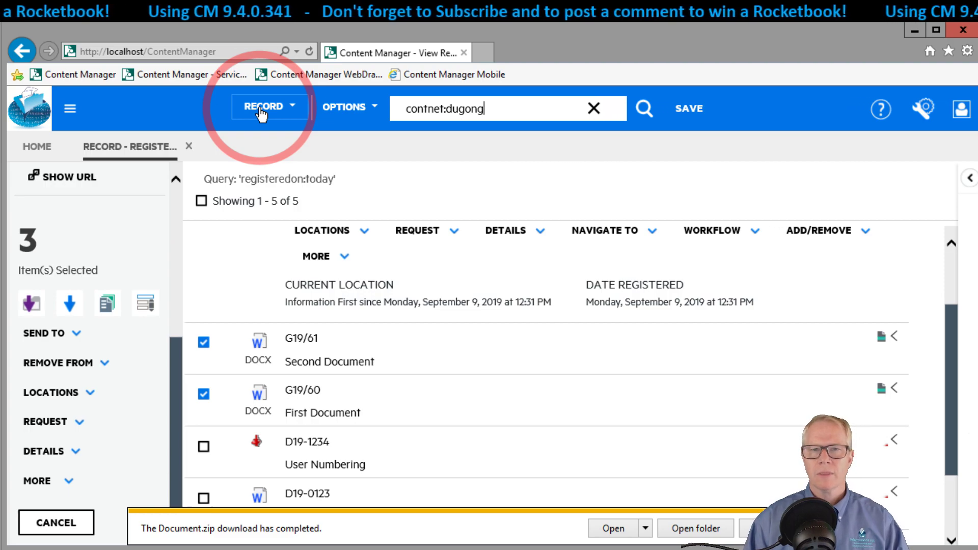
{"action": "key", "text": "Return"}
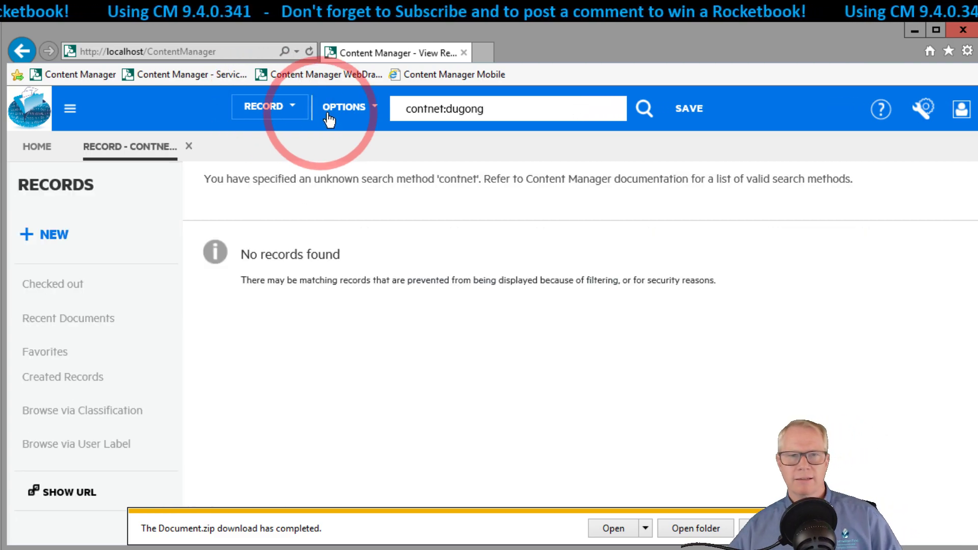
{"action": "left_click", "coordinate": [482, 114]}
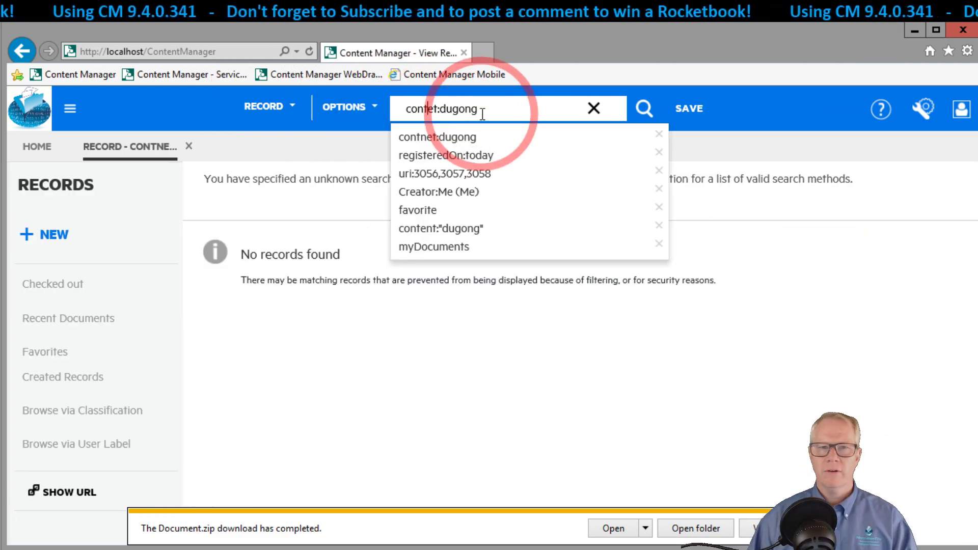
{"action": "key", "text": "Right"}
{"action": "type", "text": "n"}
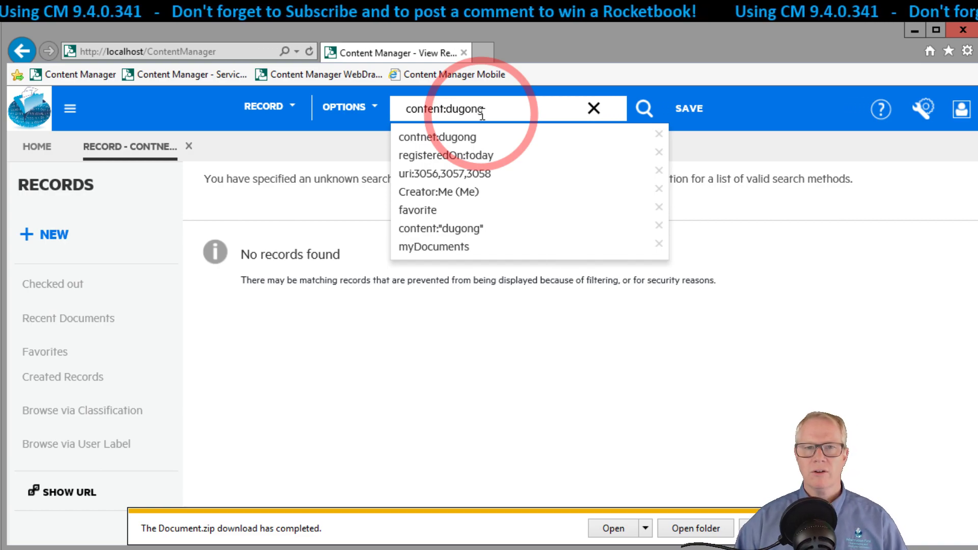
{"action": "key", "text": "Return"}
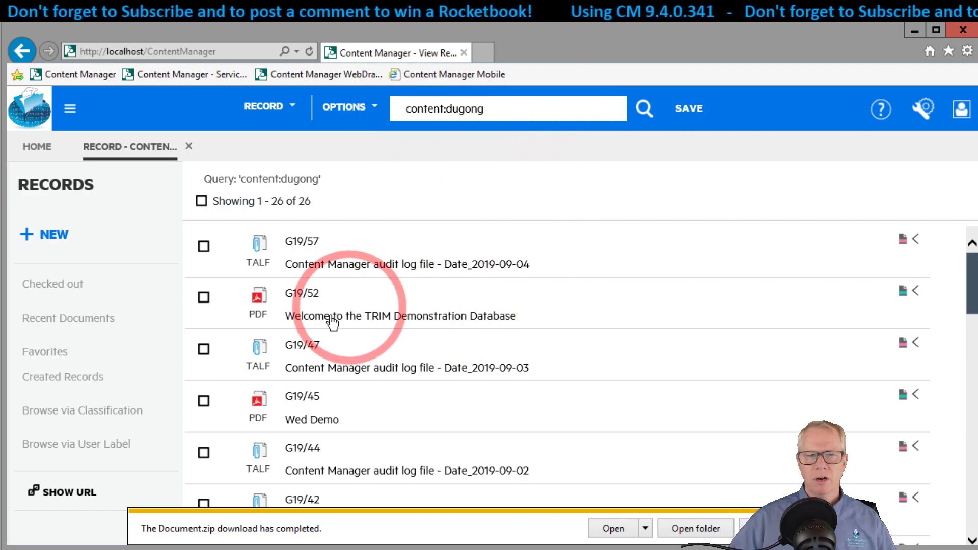
Step: Expand the Welcome to the TRIM Demonstration Database record and review its properties
{"action": "left_click", "coordinate": [287, 311]}
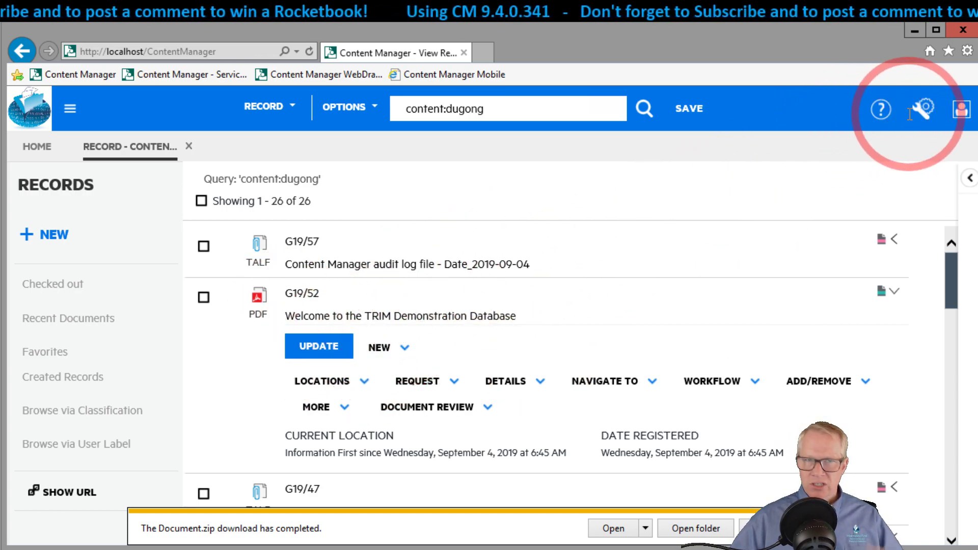
{"action": "left_click", "coordinate": [969, 179]}
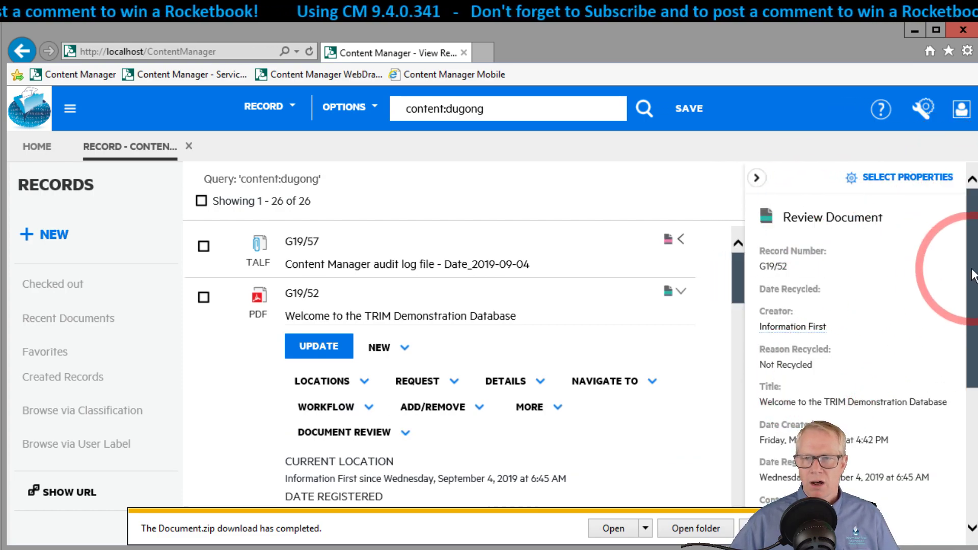
{"action": "left_click_drag", "start_coordinate": [973, 275], "coordinate": [971, 377]}
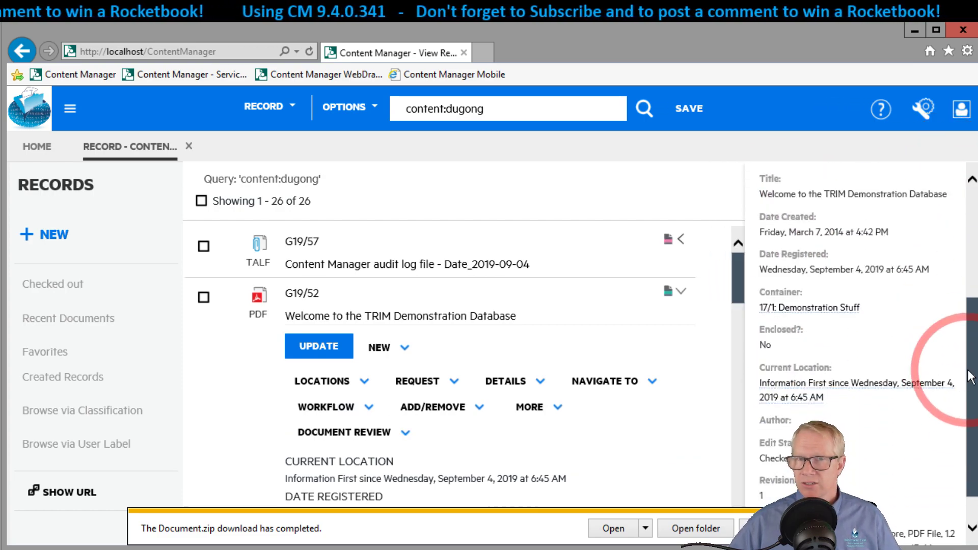
Step: Preview the Welcome to the TRIM Demonstration Database document, dismiss the download notice and examine the highlighted search term
{"action": "left_click", "coordinate": [279, 310]}
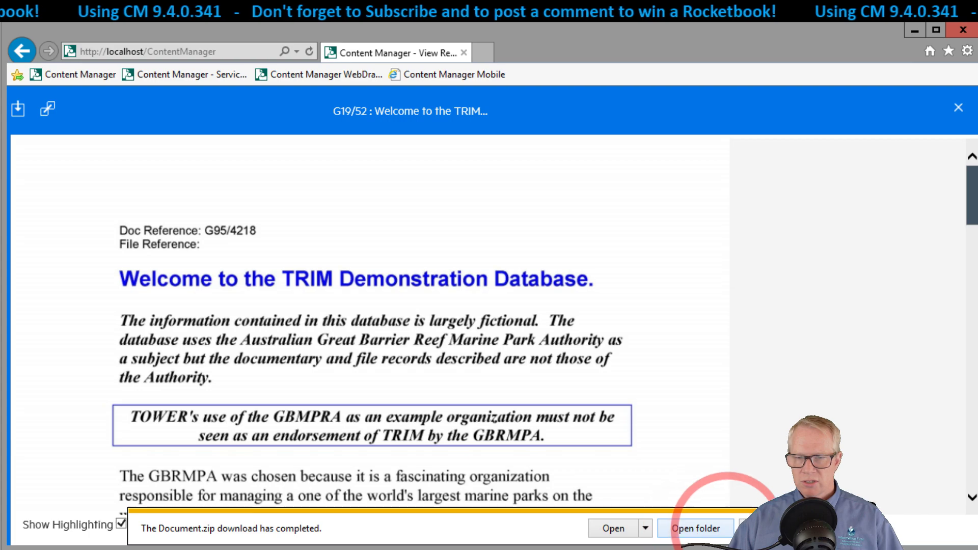
{"action": "left_click", "coordinate": [749, 529]}
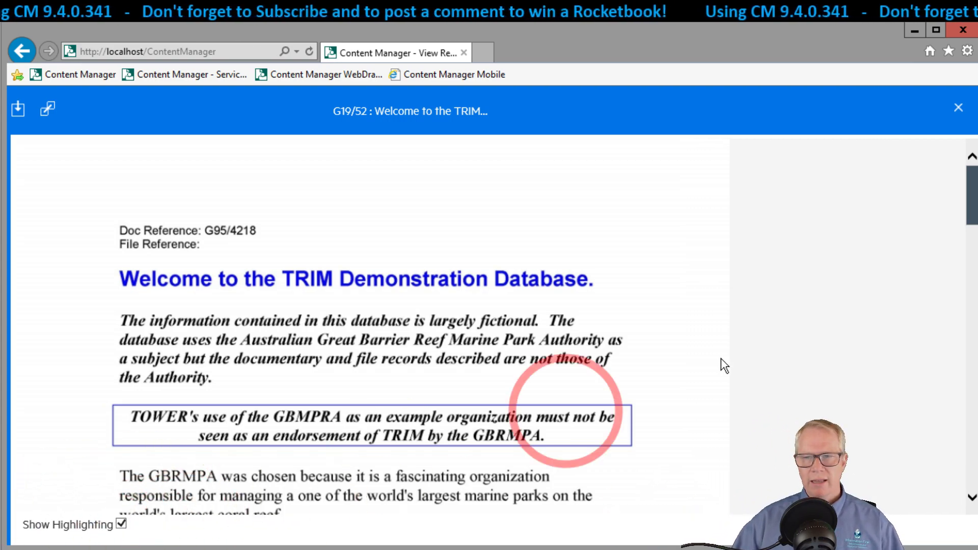
{"action": "left_click_drag", "start_coordinate": [971, 193], "coordinate": [962, 422]}
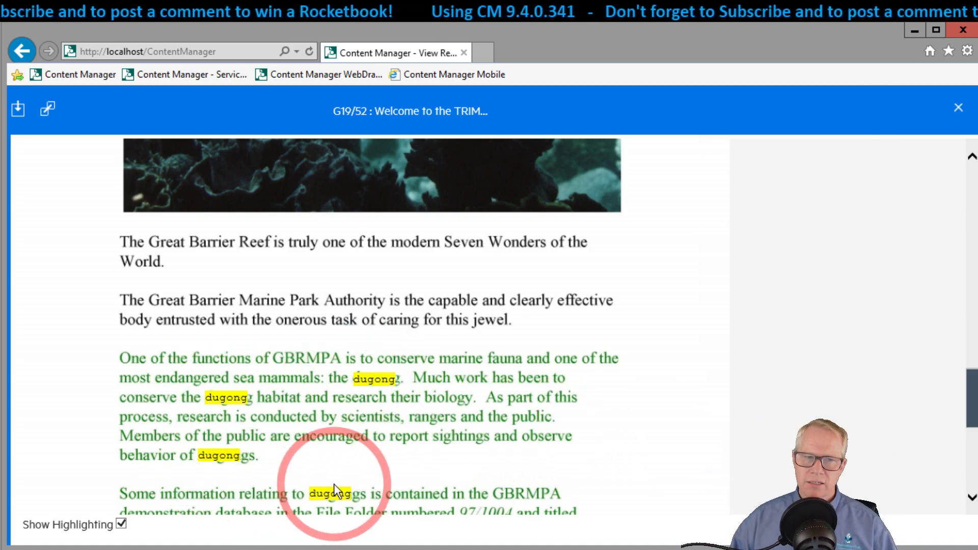
Step: Turn search term highlighting off and back on in the document preview, examining the passage about dugongs
{"action": "left_click", "coordinate": [122, 525]}
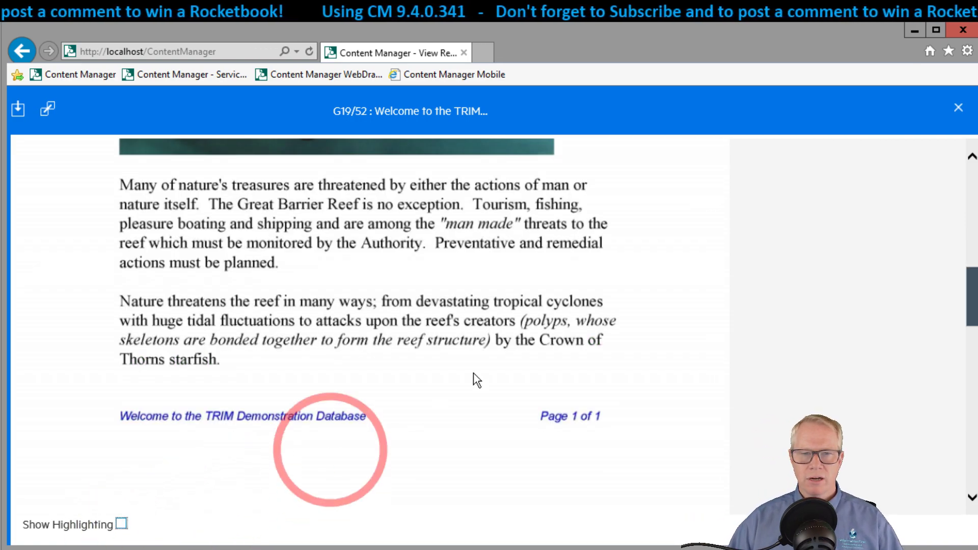
{"action": "left_click_drag", "start_coordinate": [973, 290], "coordinate": [970, 423]}
{"action": "left_click", "coordinate": [122, 524]}
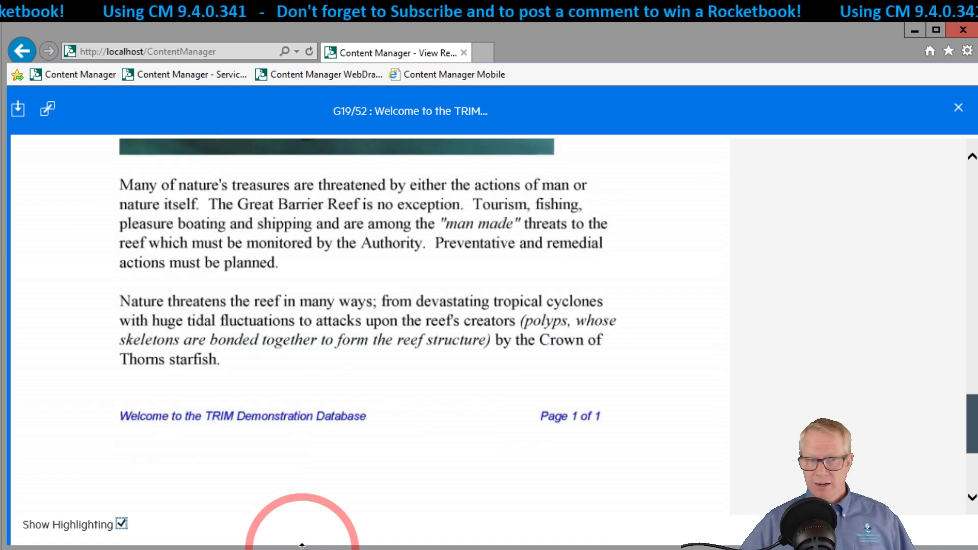
{"action": "left_click_drag", "start_coordinate": [971, 285], "coordinate": [972, 404]}
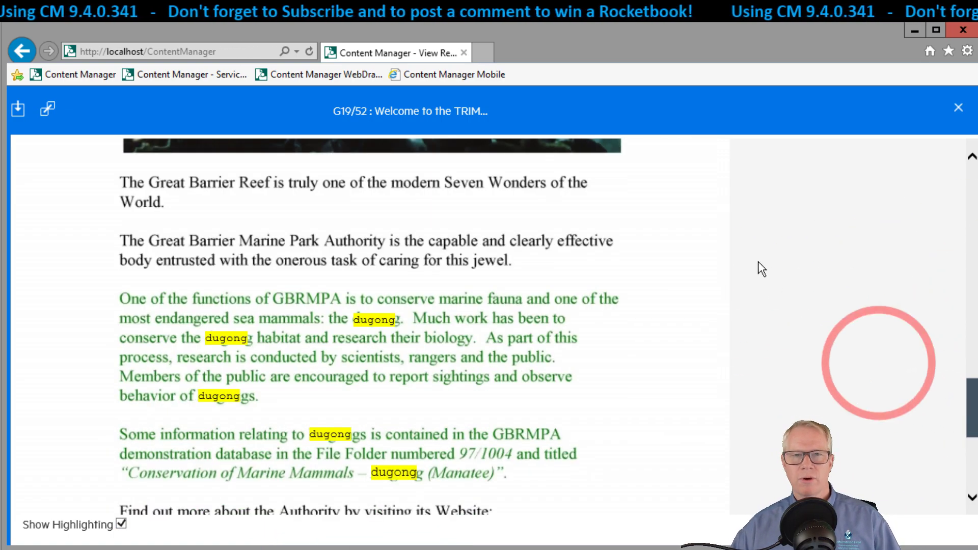